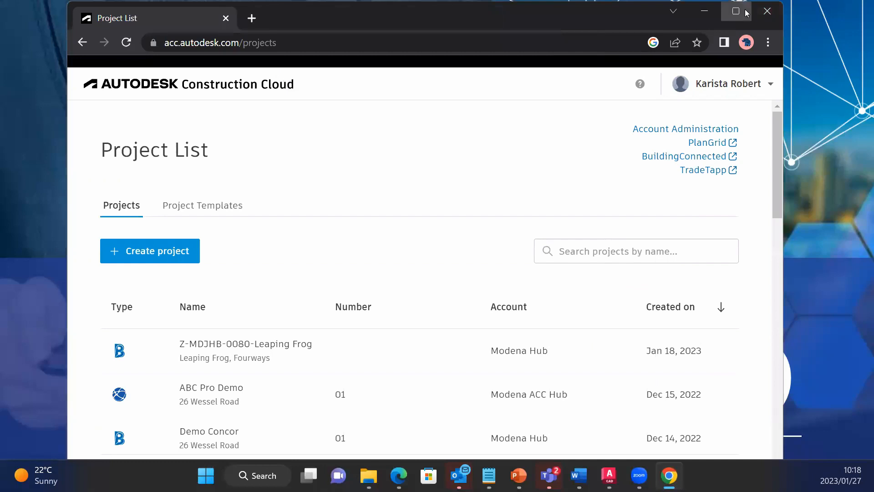
Start a new project and enter the name "Autocad to Build Demo" and project number 01.
left_click(737, 12)
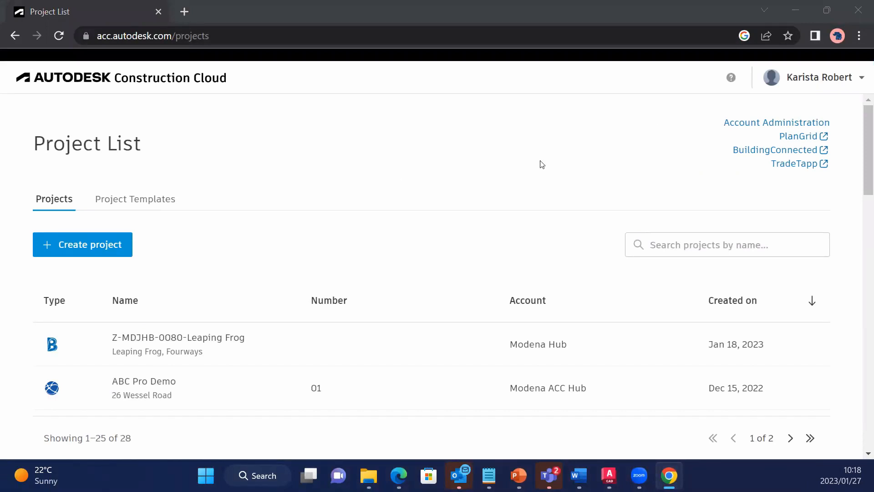
left_click(114, 247)
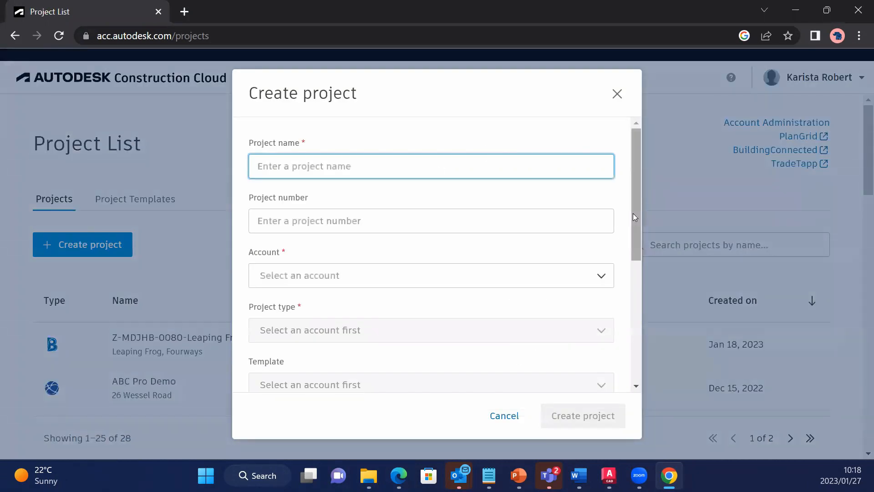
scroll(632, 213, "down", 2)
scroll(643, 360, "down", 3)
scroll(644, 368, "up", 5)
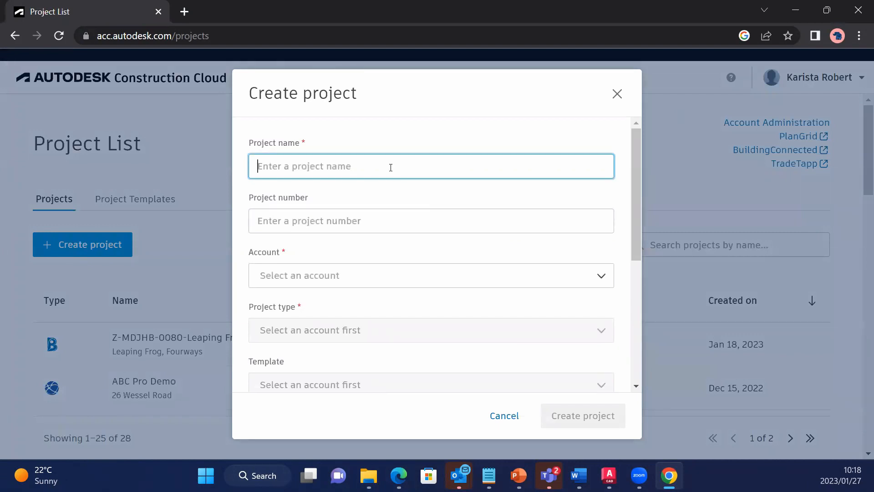
type("Autocad to ")
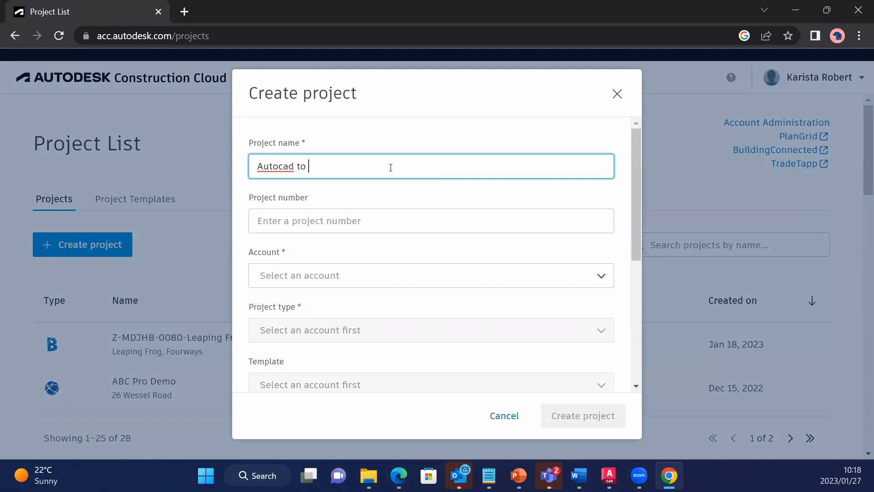
type("Build Demo")
left_click(370, 227)
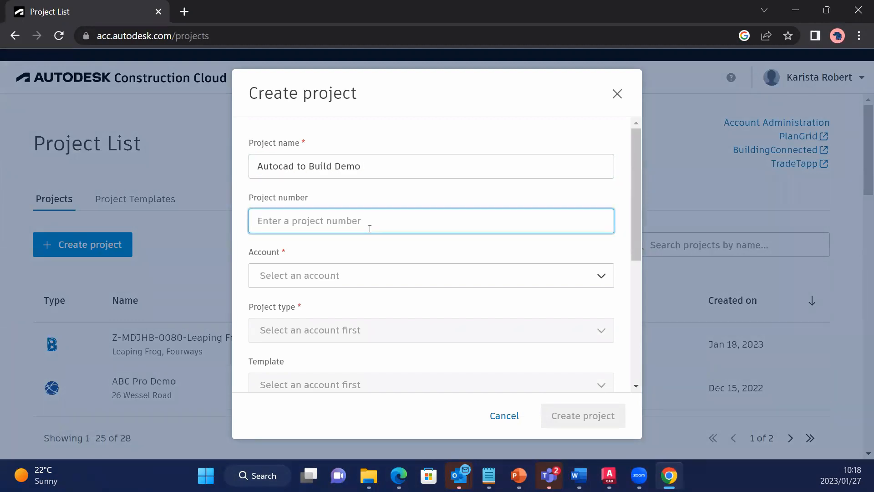
type("01")
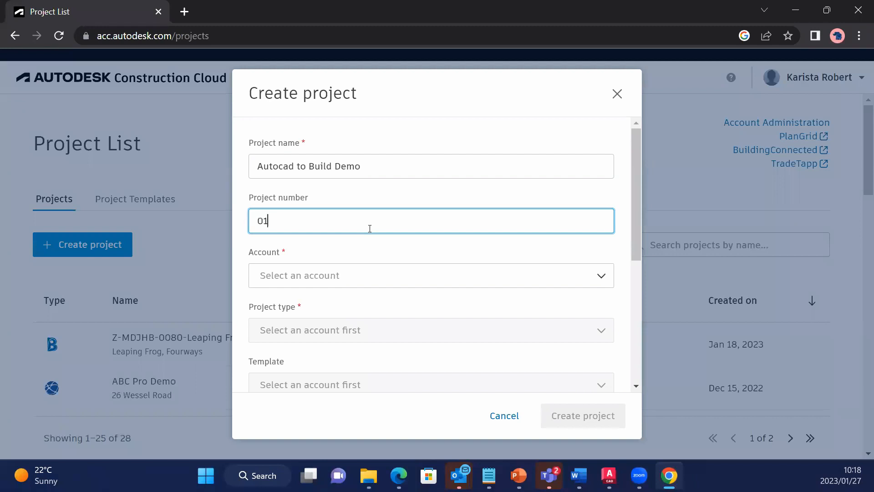
Assign the project to the Modena ACC Hub account and set its type to Demonstration Project, without a template.
left_click(361, 277)
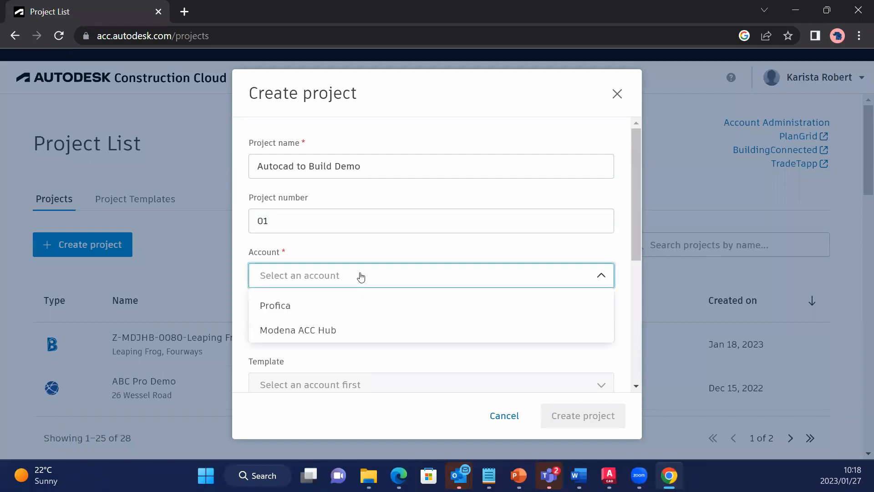
left_click(342, 329)
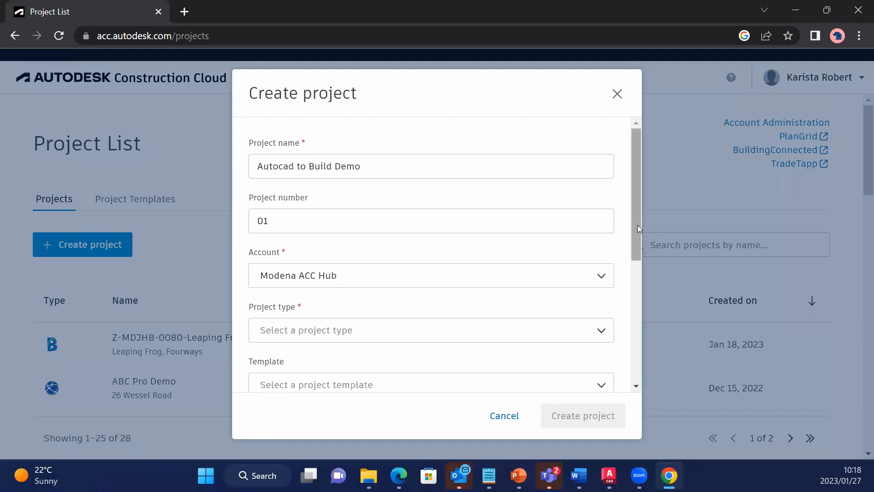
left_click_drag(637, 225, 632, 316)
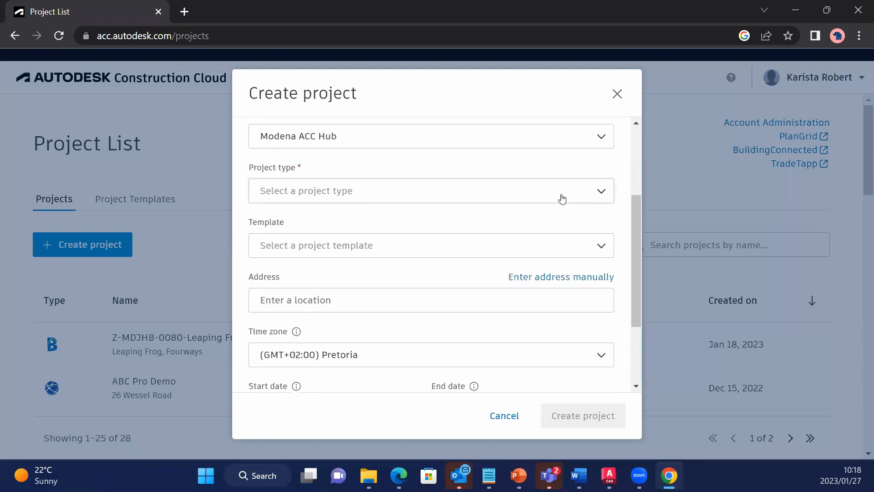
left_click(418, 191)
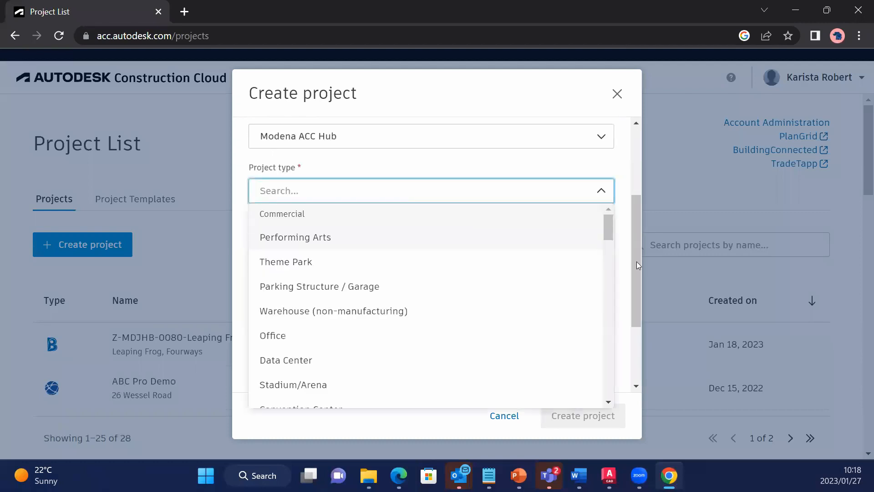
type("demo")
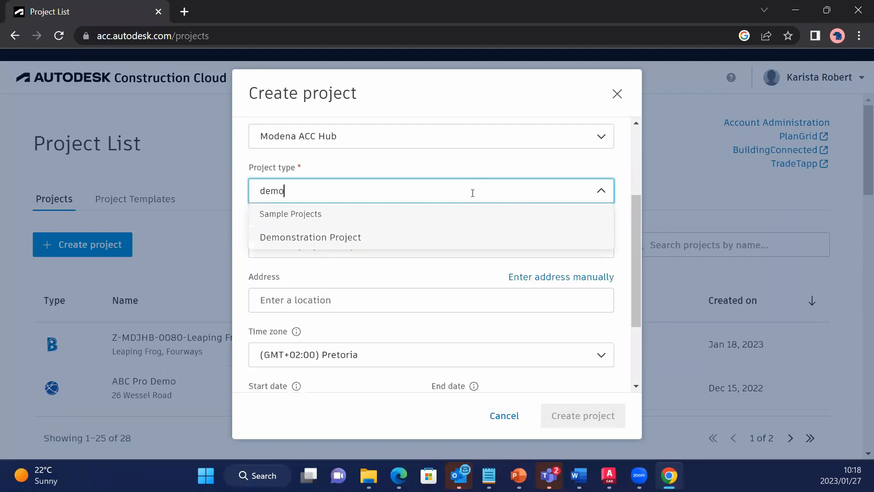
left_click(329, 237)
left_click(374, 244)
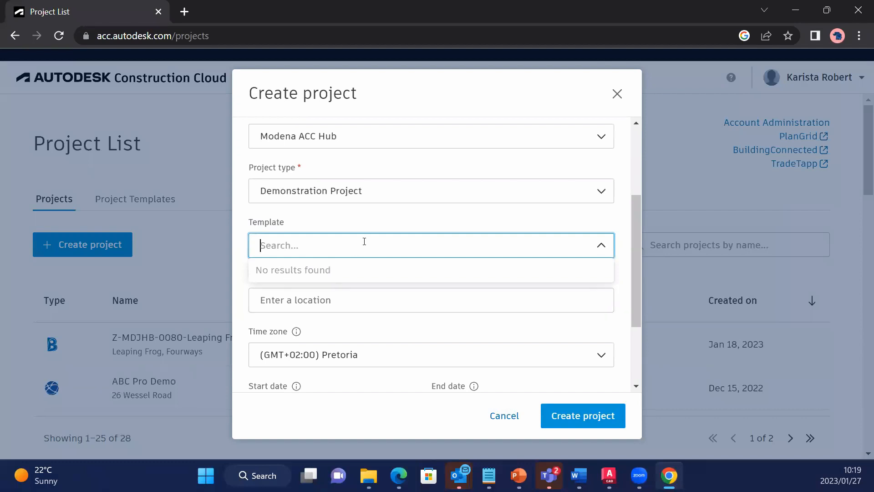
left_click(627, 250)
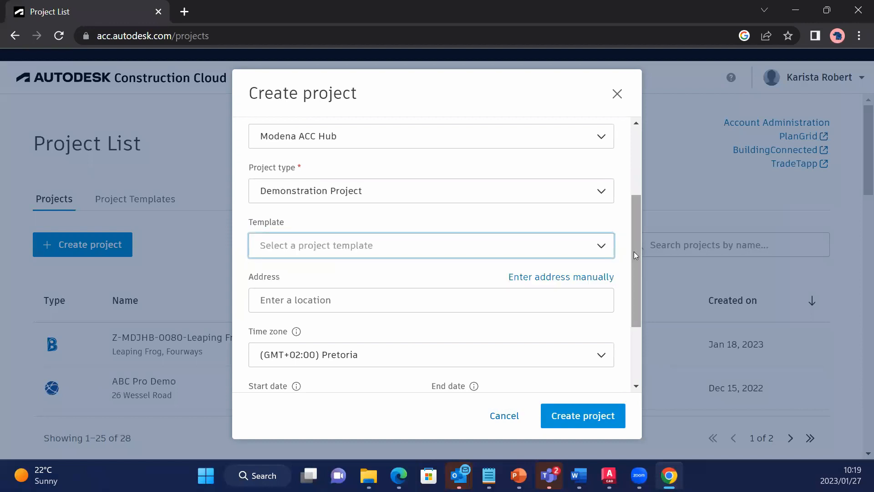
Set the project's start date to 1/1/2023 and its end date to 4/1/2023.
scroll(634, 251, "down", 1)
scroll(623, 305, "down", 1)
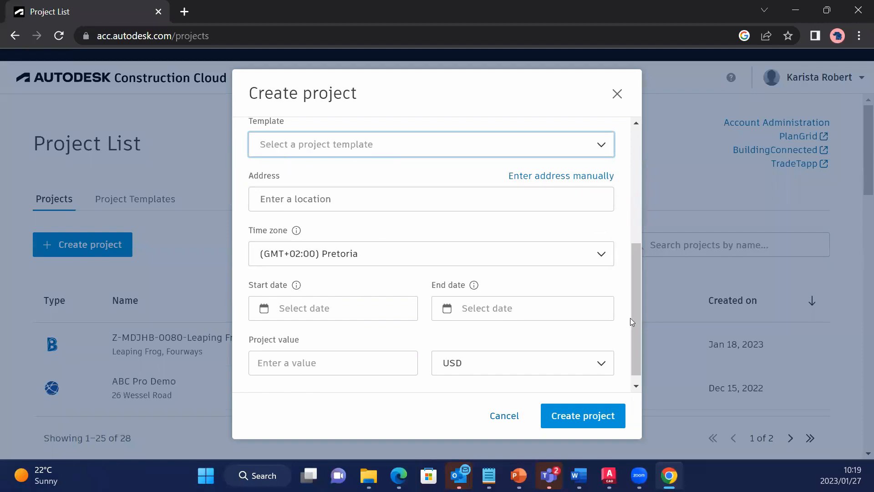
scroll(634, 338, "down", 1)
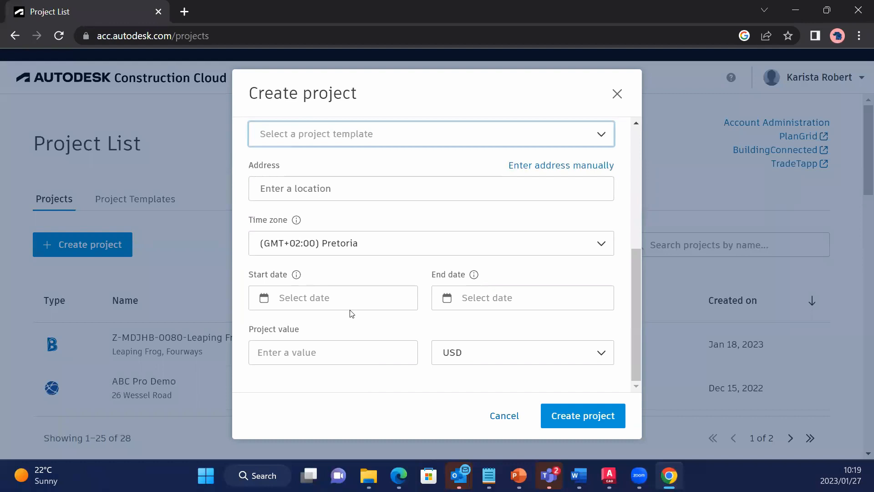
left_click(328, 298)
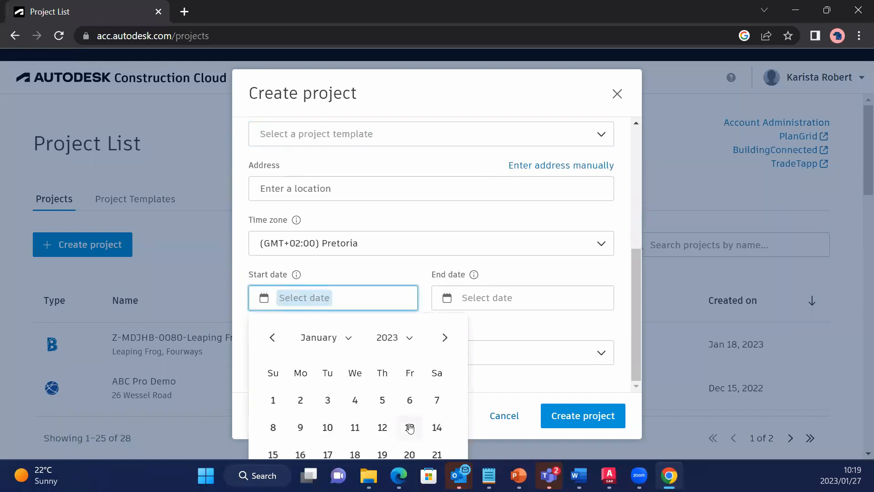
left_click(517, 299)
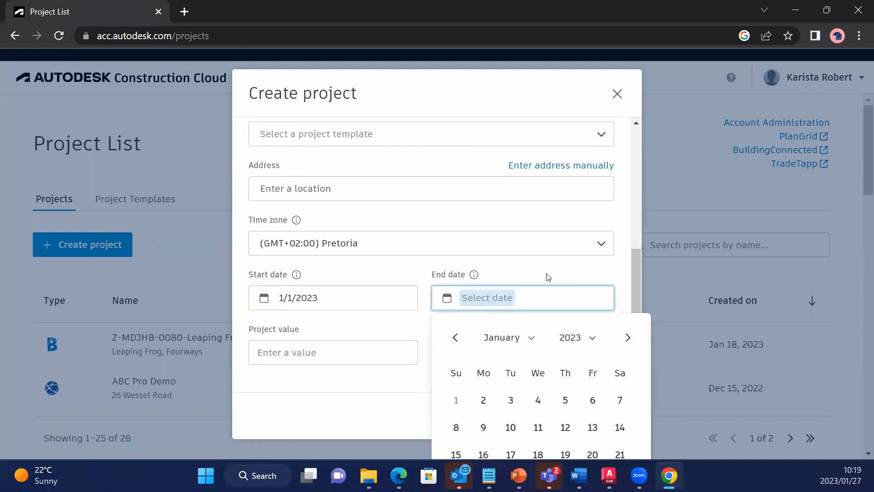
left_click(623, 338)
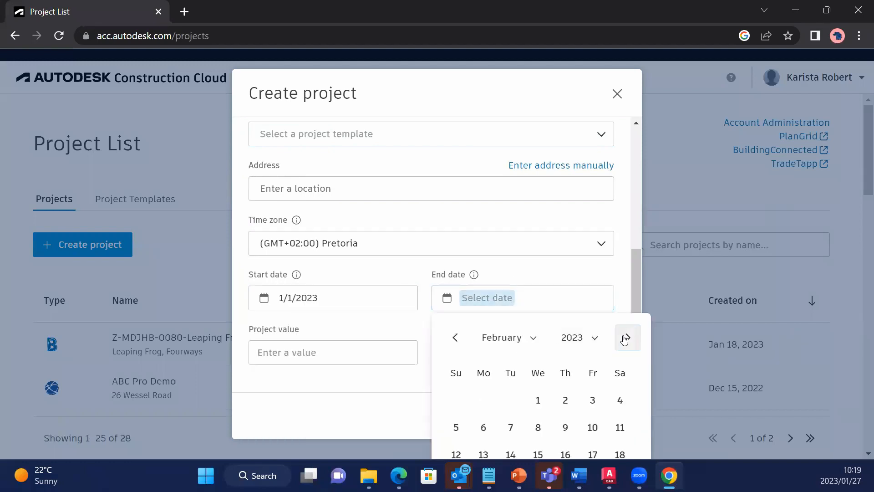
left_click(624, 338)
left_click(625, 338)
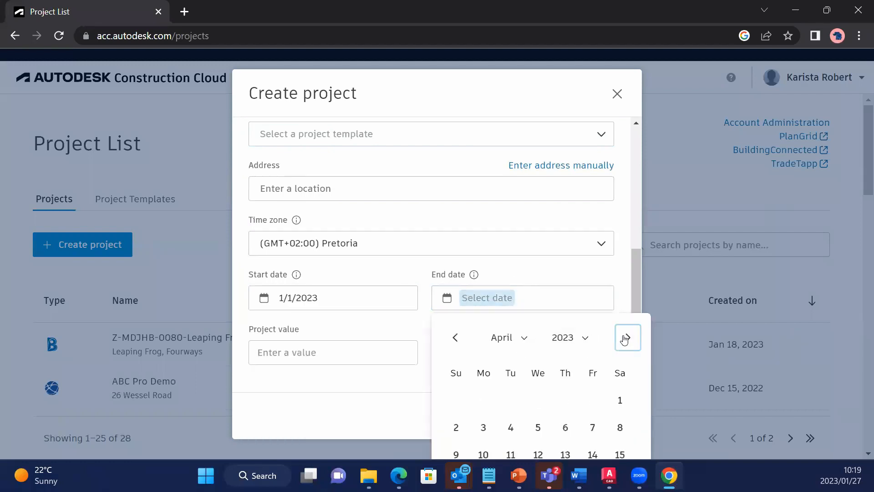
left_click(619, 401)
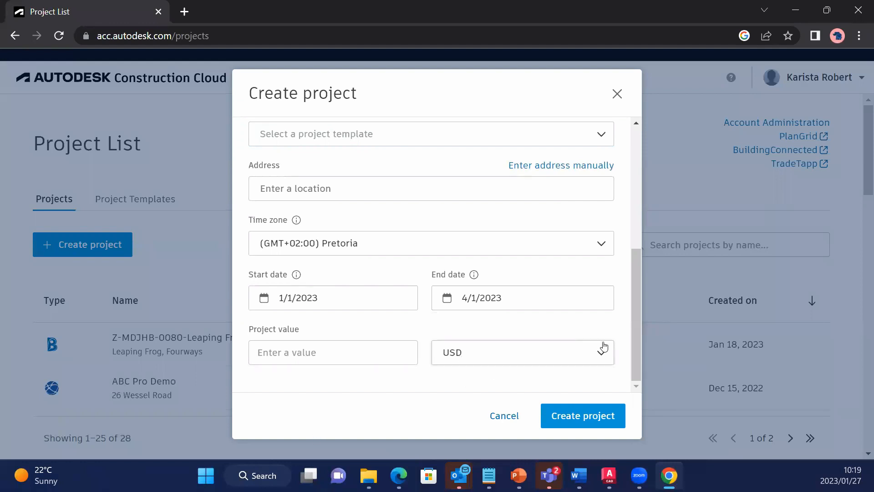
Review the entered project details and create the project.
left_click_drag(633, 353, 641, 172)
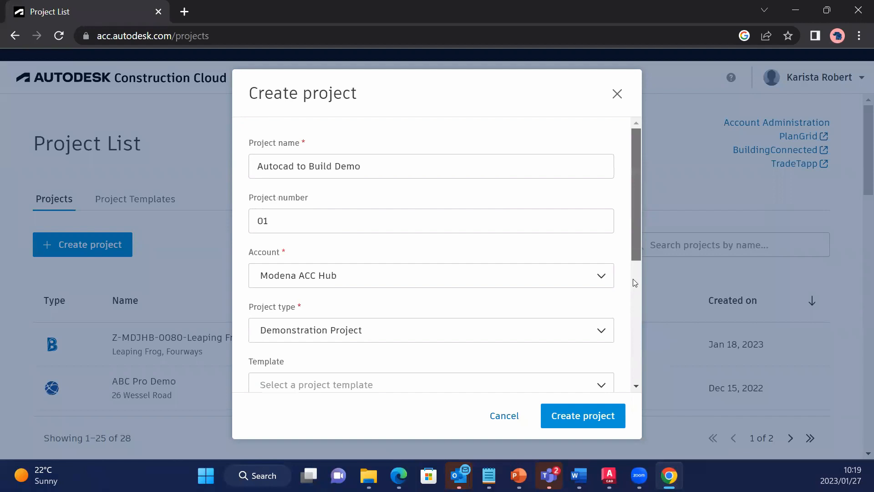
scroll(632, 279, "down", 5)
left_click(587, 418)
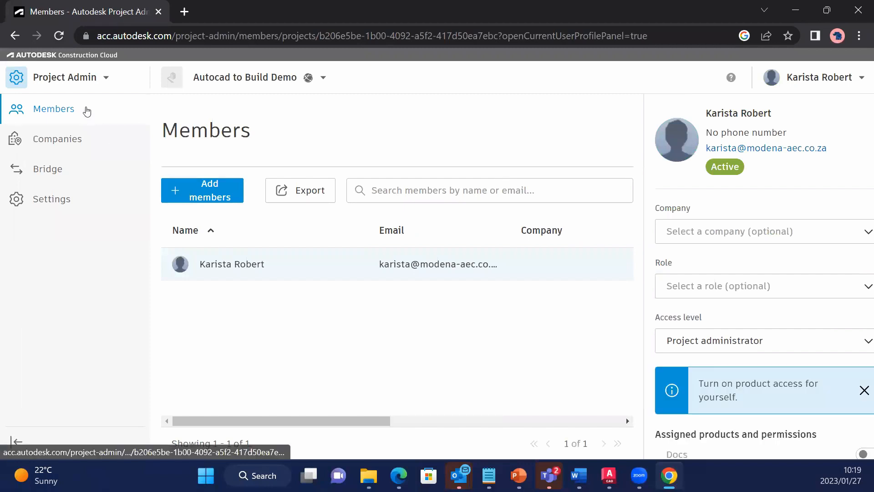
Start adding project members and enter only the colleague's e-mail address from the suggestions.
left_click(224, 140)
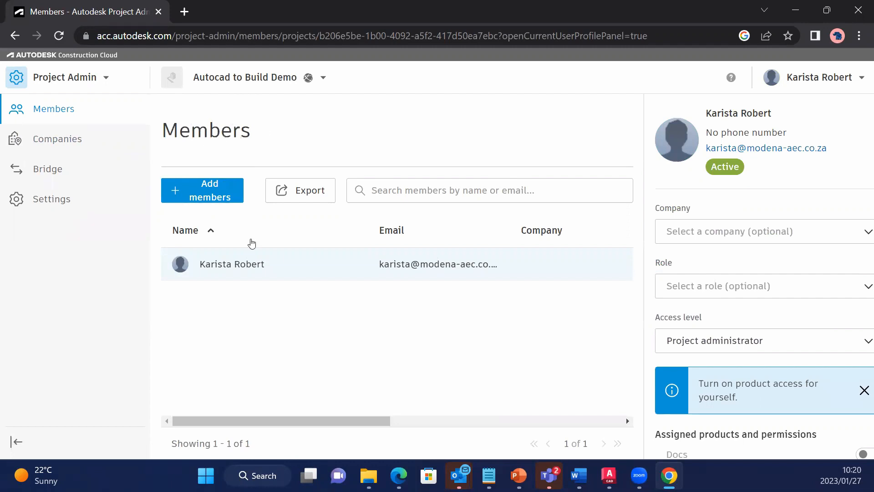
left_click(224, 198)
left_click(340, 168)
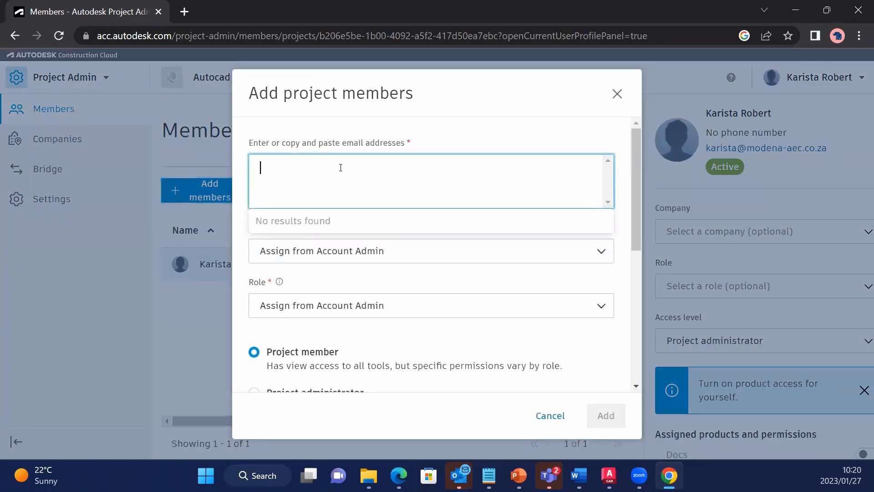
type("sean")
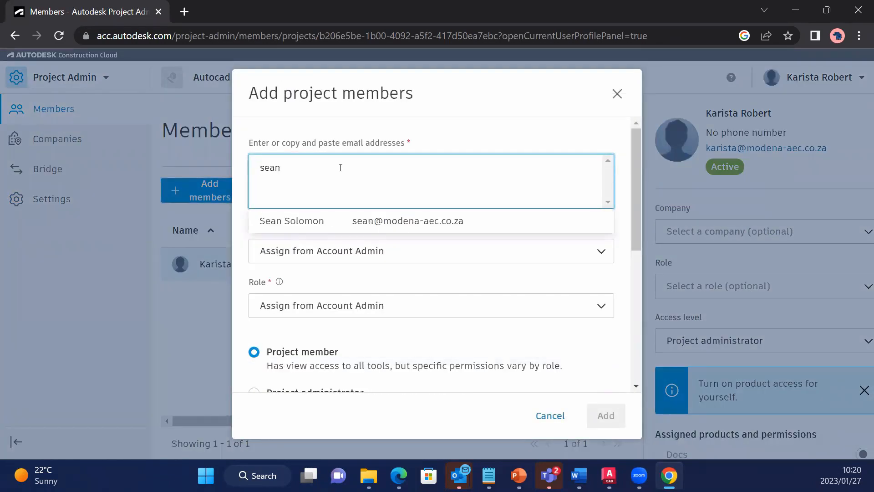
left_click(345, 226)
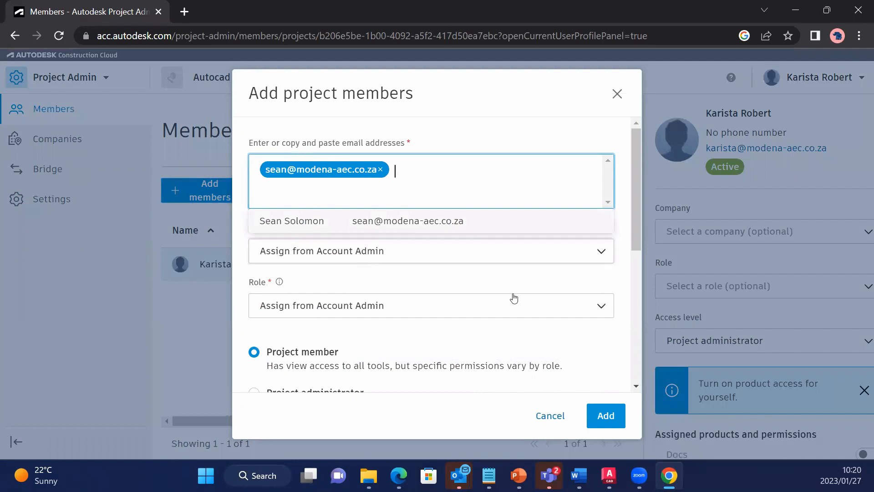
left_click(515, 270)
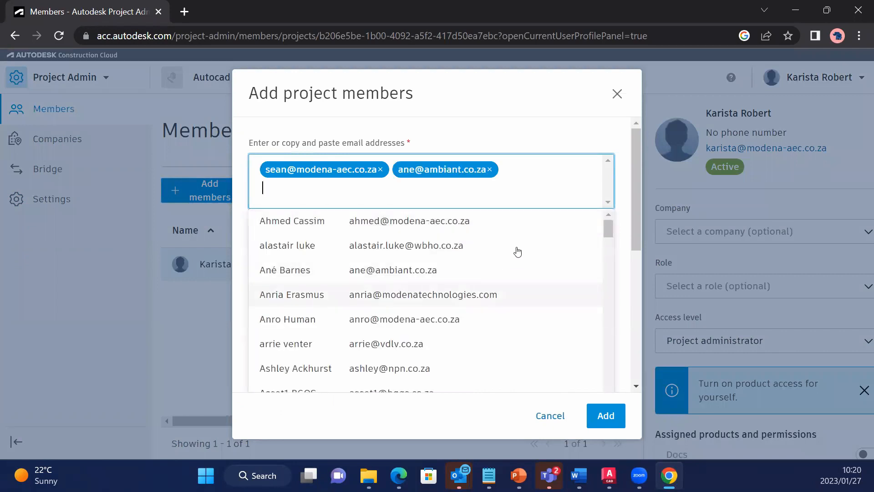
left_click(491, 169)
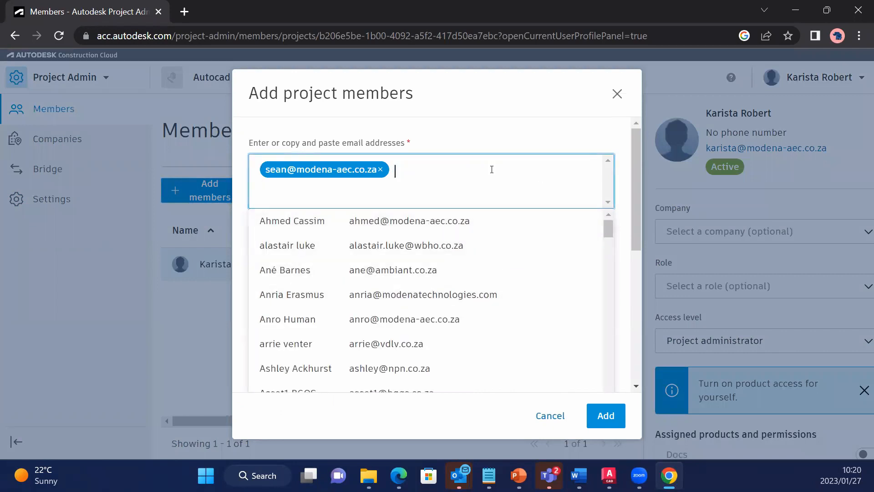
Add the chosen person as a Project member, with company and role assigned from Account Admin.
left_click(633, 183)
scroll(632, 187, "down", 3)
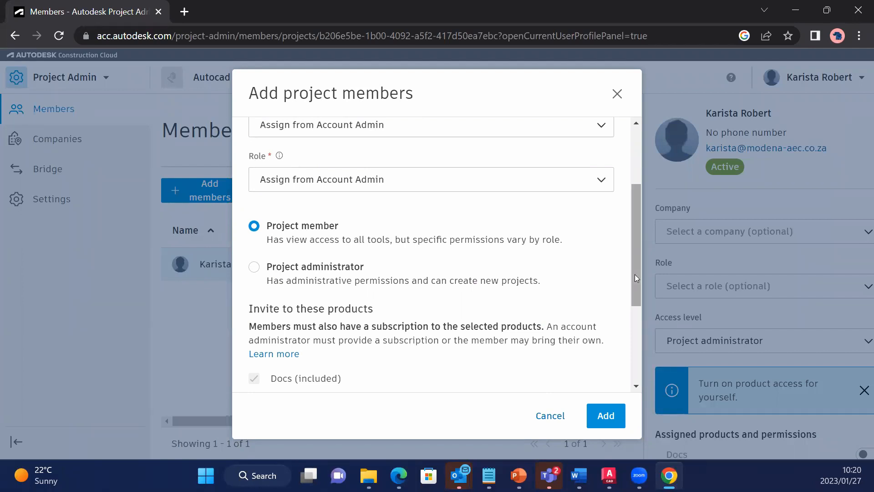
left_click_drag(633, 280, 634, 166)
left_click(606, 415)
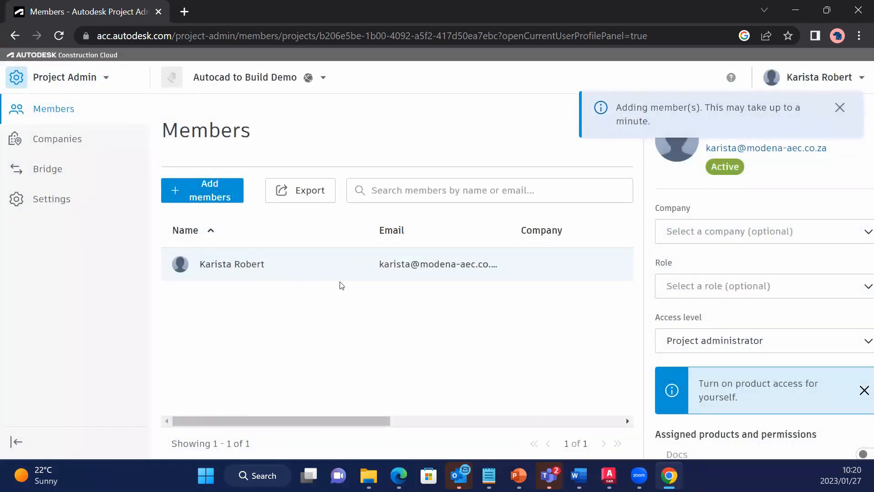
left_click(840, 109)
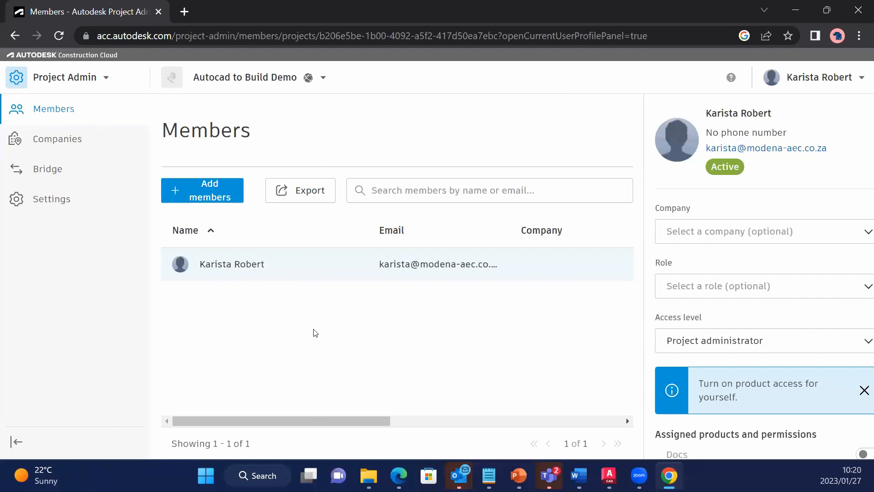
Turn on Build product access for the project administrator's own member profile.
left_click(863, 390)
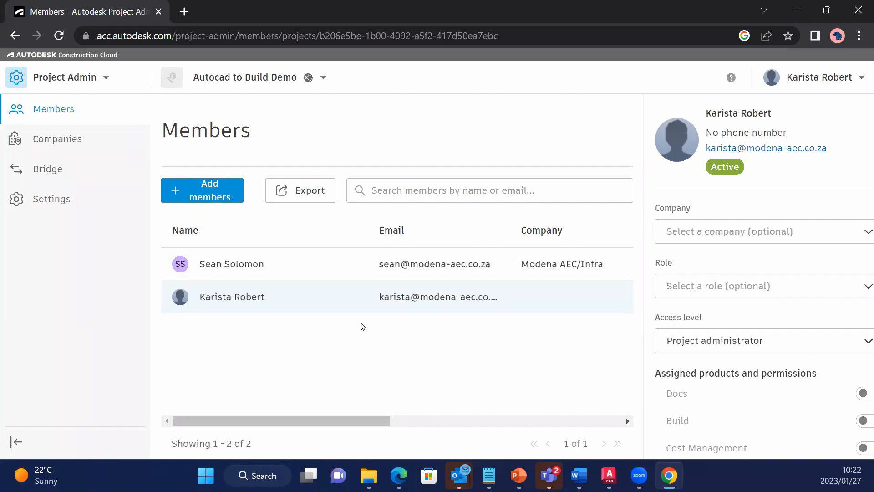
left_click(104, 80)
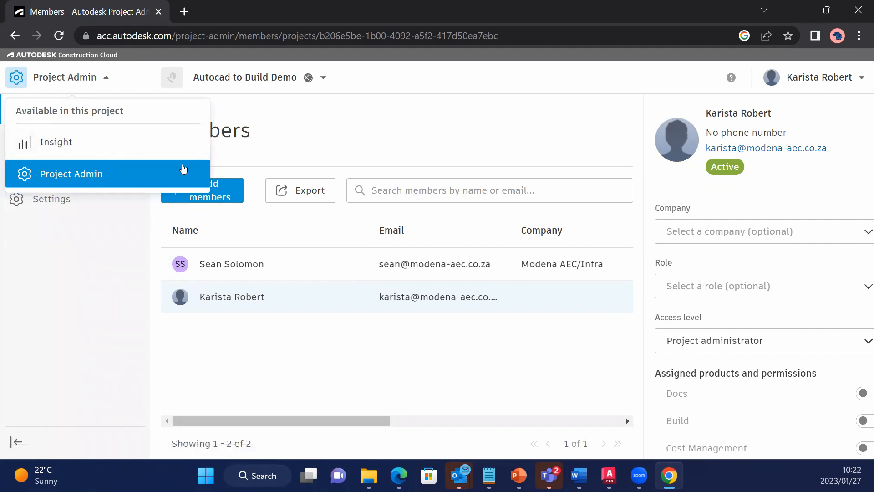
scroll(788, 293, "down", 3)
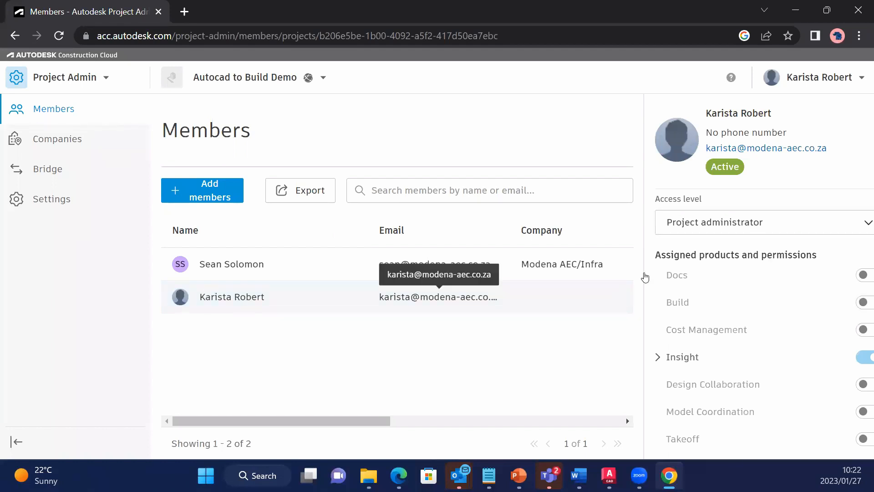
left_click(862, 302)
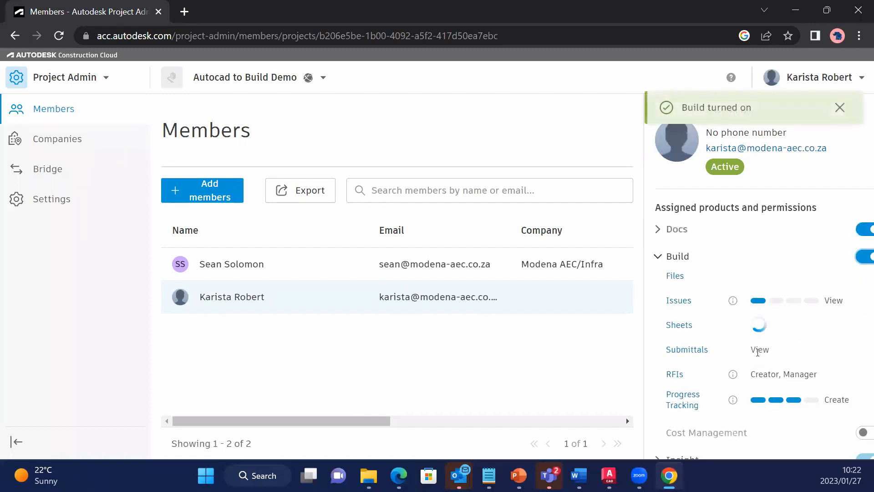
scroll(757, 352, "down", 1)
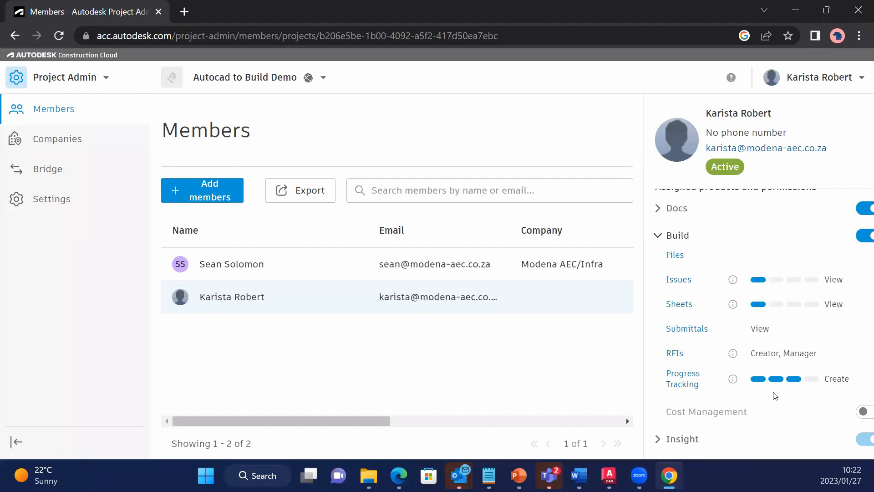
Turn on Build product access for the other project member, who belongs to Modena AEC/Infra.
left_click(236, 270)
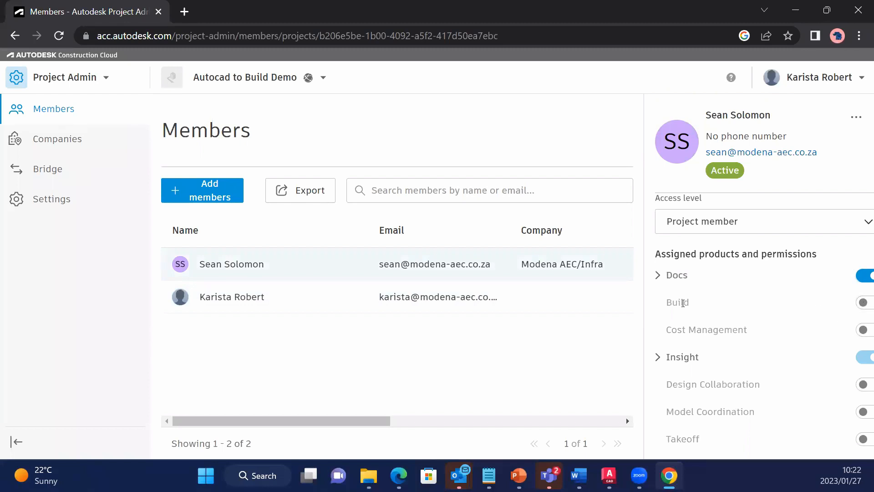
left_click(863, 305)
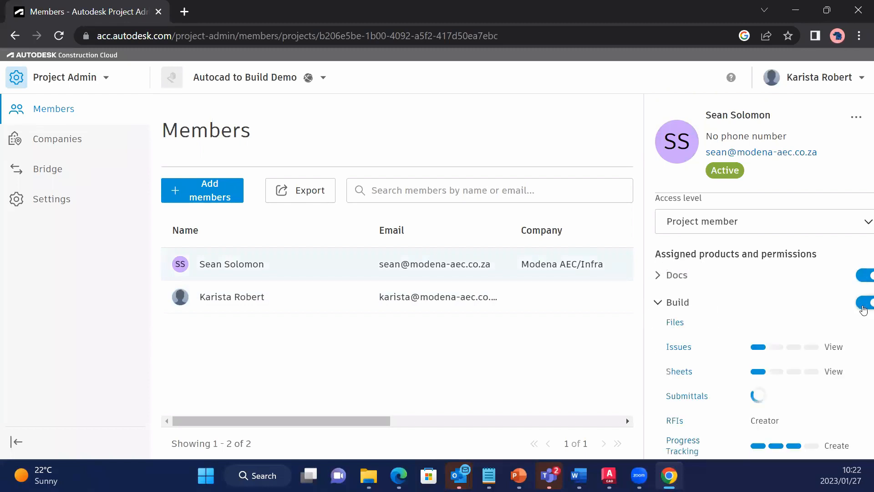
Review the Build Issues permissions by project role, including the permission levels available to the Document Manager role.
left_click(678, 347)
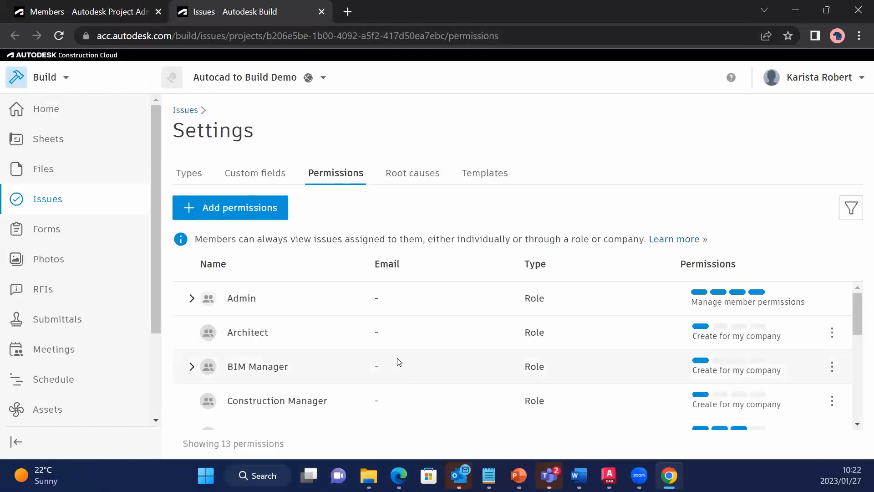
scroll(291, 366, "down", 3)
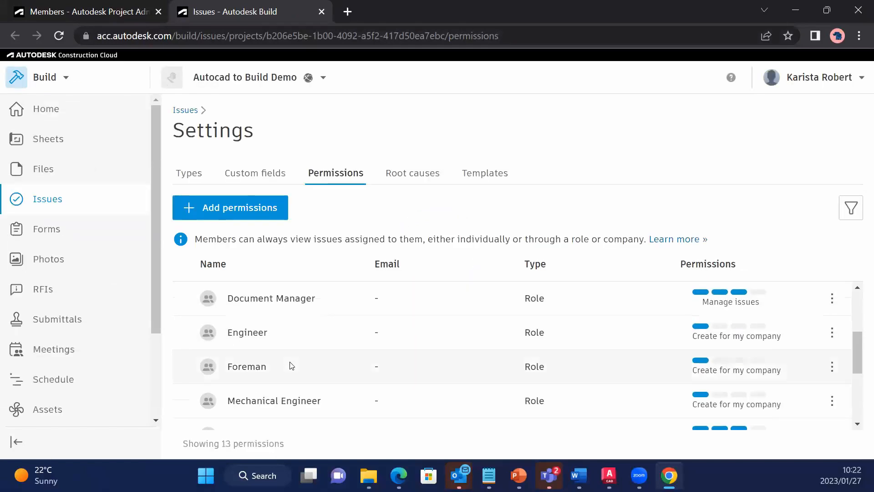
scroll(292, 365, "up", 3)
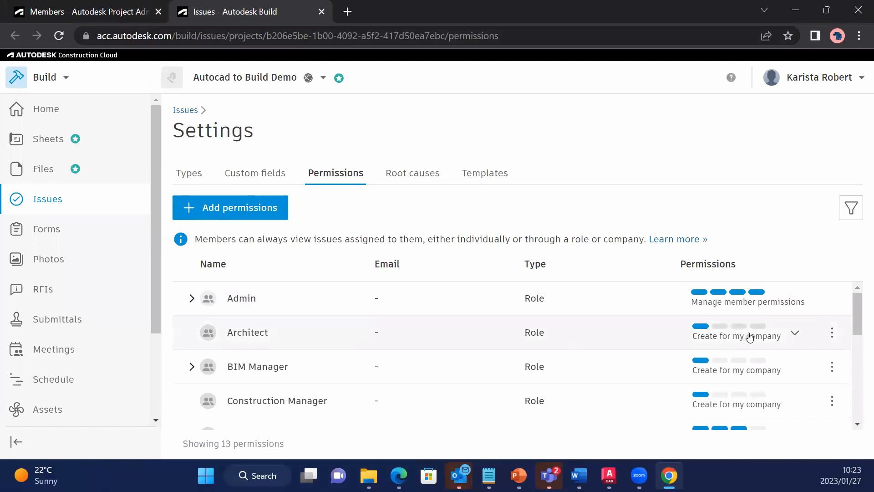
scroll(320, 384, "down", 1)
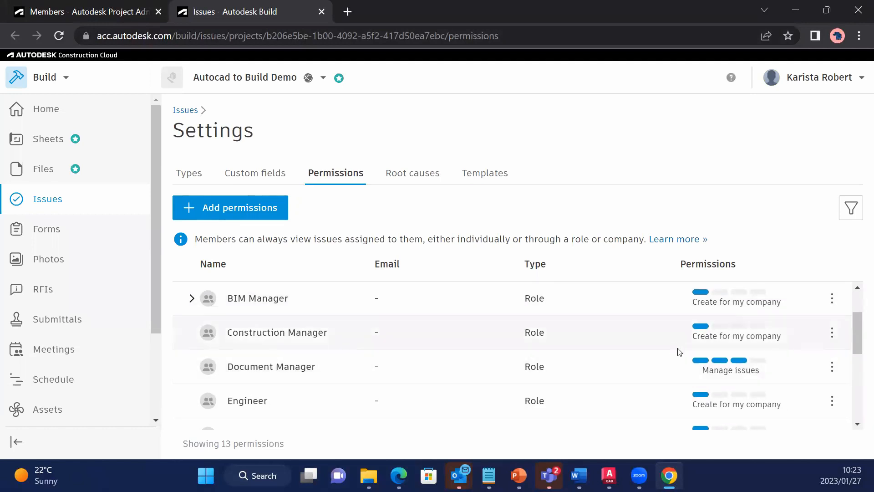
left_click(783, 370)
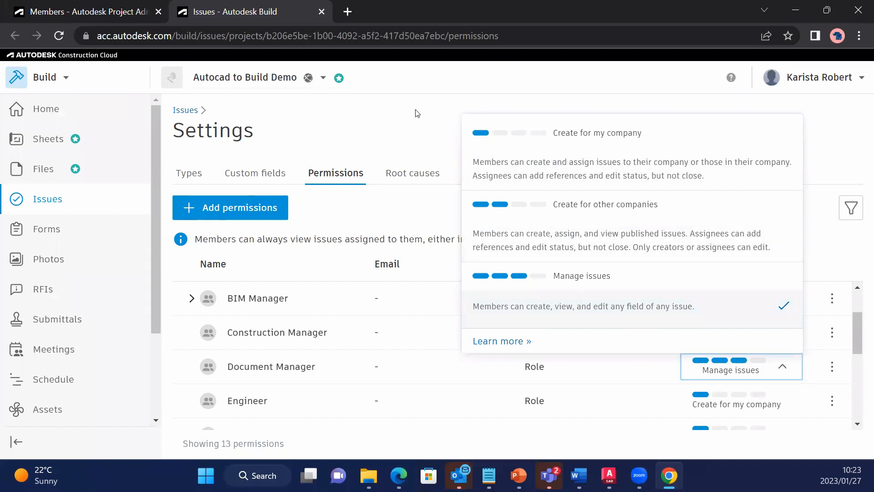
left_click(391, 119)
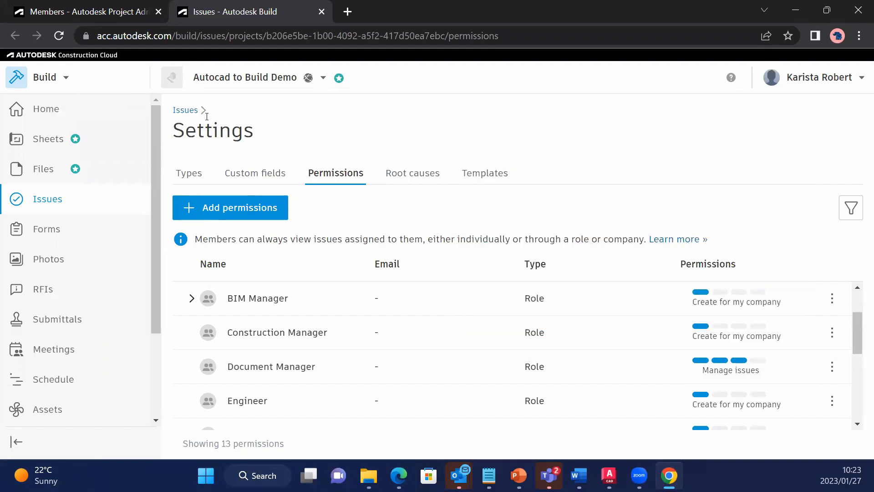
Return to the project's Members page and switch from Project Admin to the Build product.
left_click(82, 6)
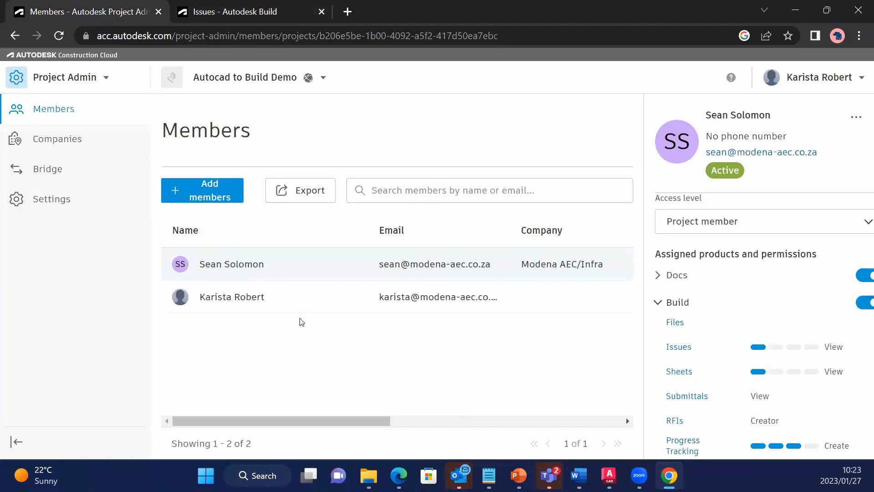
left_click(98, 78)
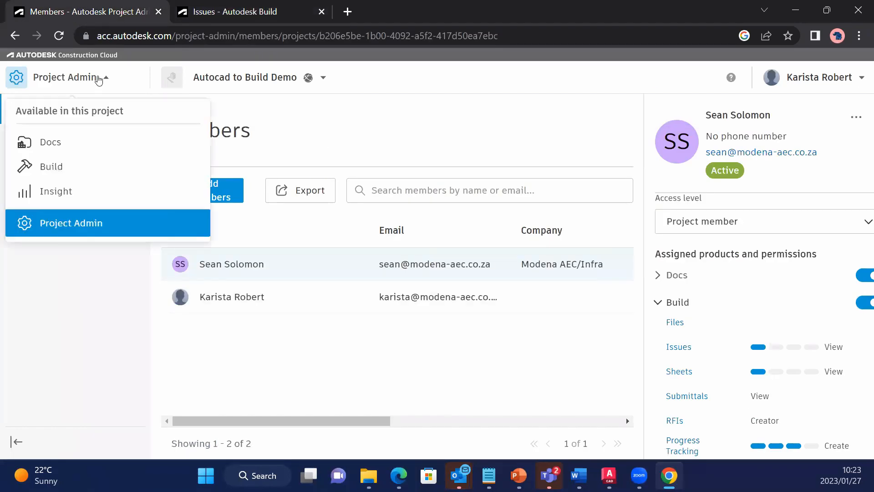
left_click(63, 171)
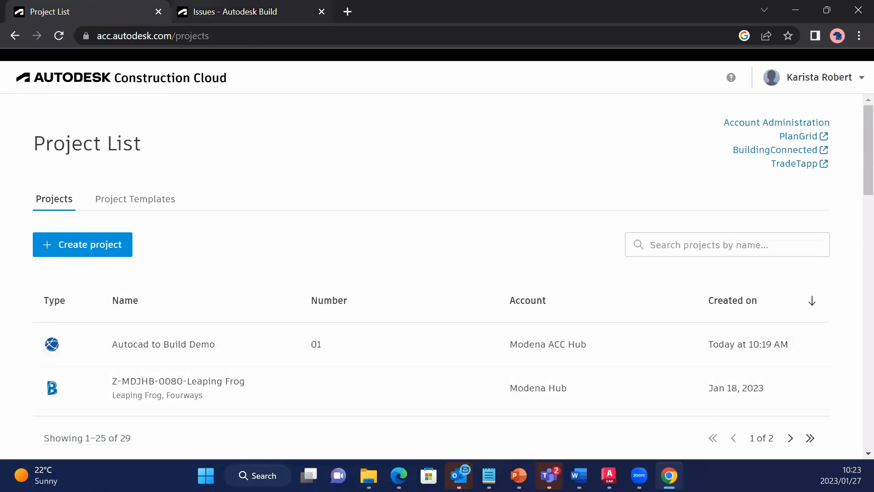
left_click(14, 36)
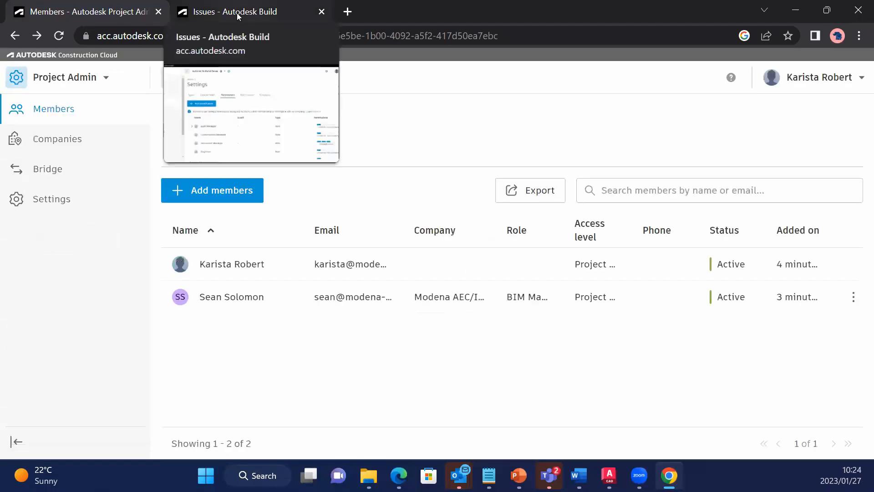
left_click(93, 77)
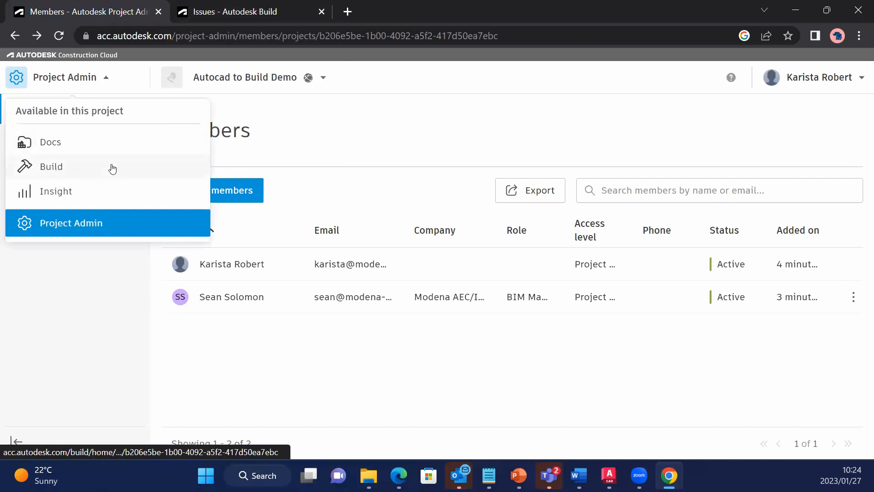
left_click(51, 172)
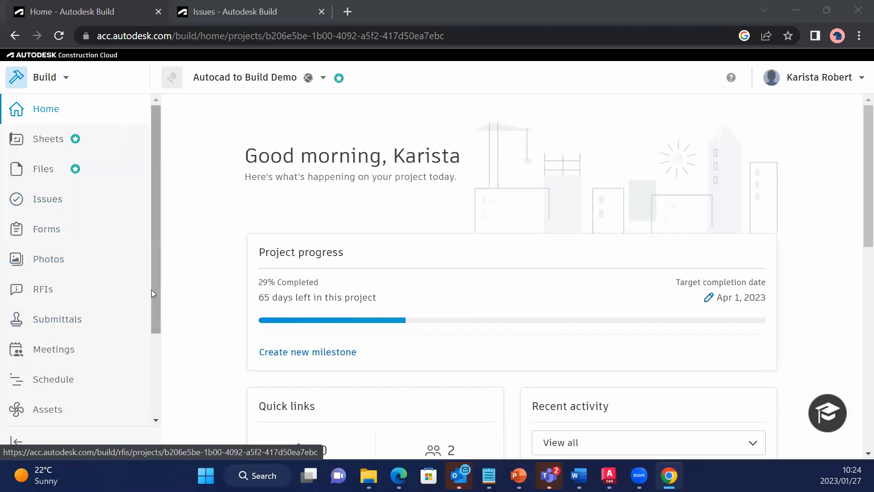
Open the project's Files area in Build and dismiss the introductory banner about managing files.
left_click_drag(151, 289, 180, 183)
left_click_drag(167, 332, 168, 189)
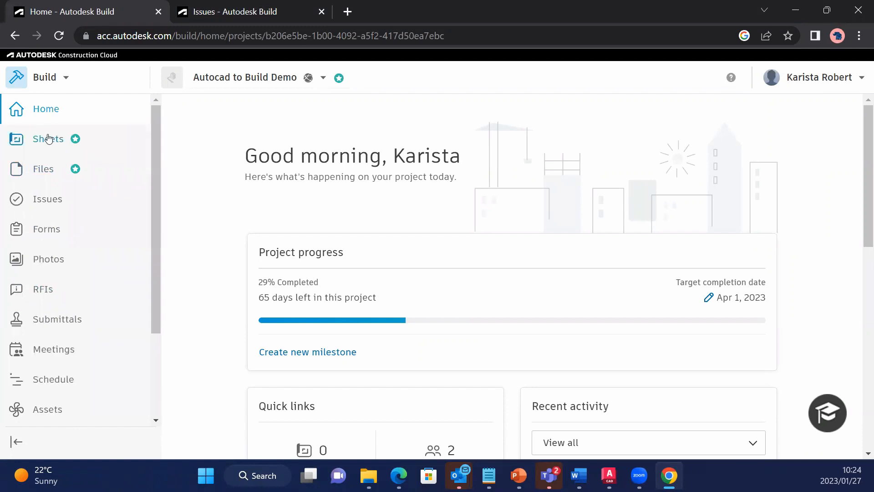
left_click(44, 170)
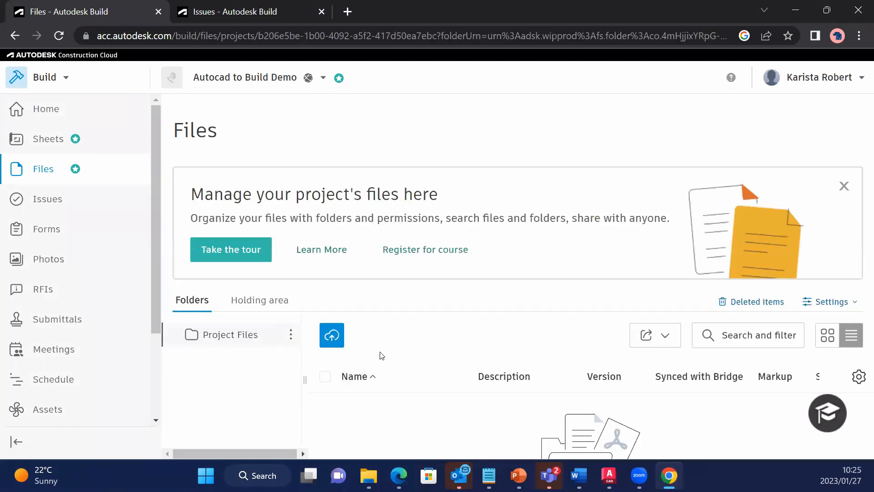
left_click(843, 186)
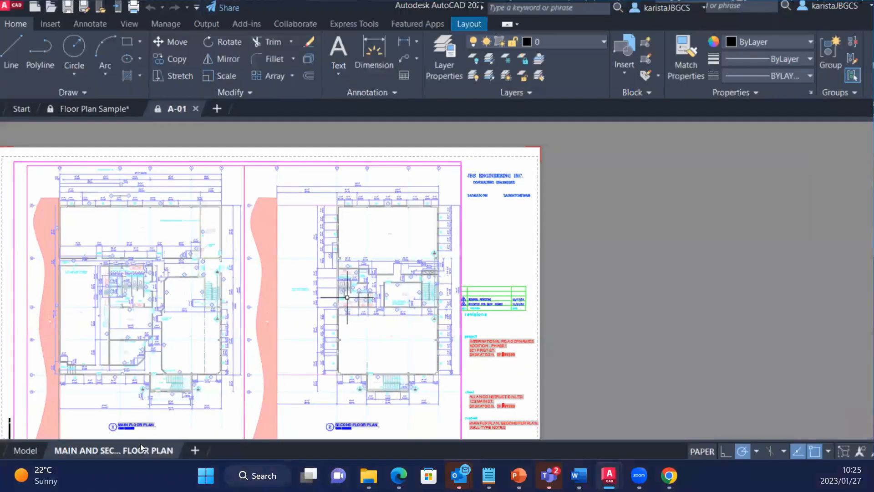
Switch to AutoCAD and inspect the A-01 floor plan drawing in model space.
left_click(26, 451)
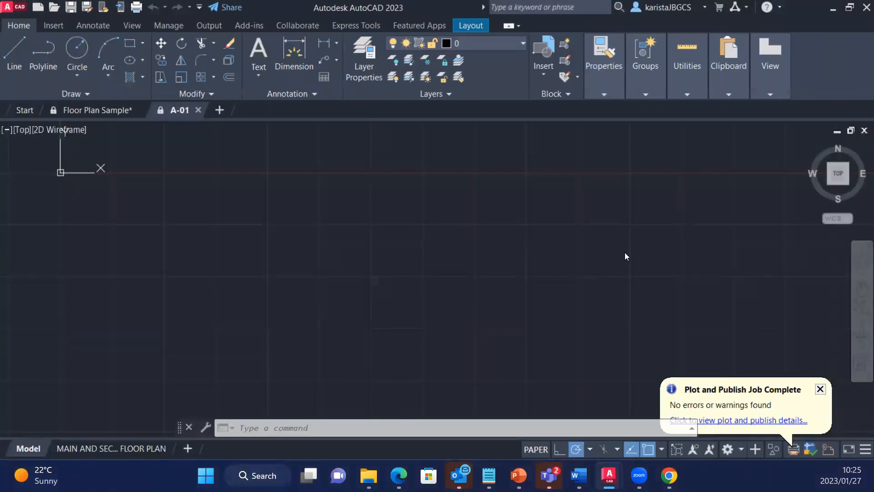
scroll(504, 289, "down", 3)
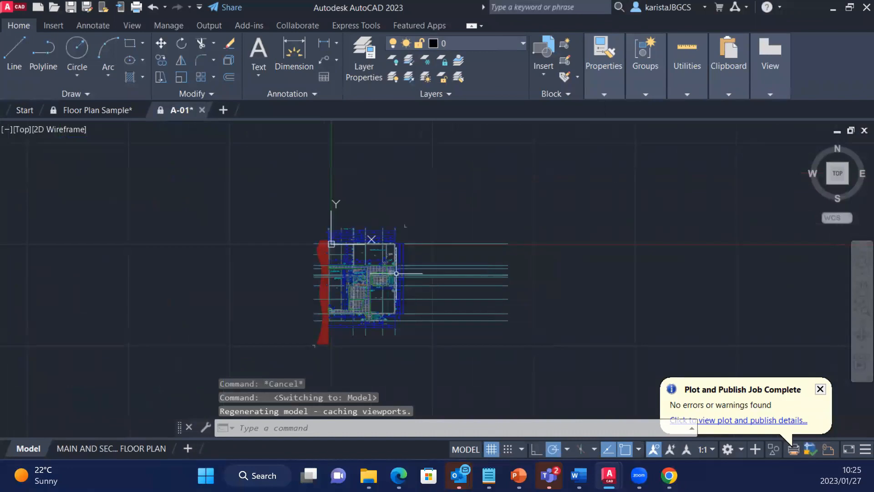
scroll(384, 195, "up", 5)
scroll(385, 195, "down", 4)
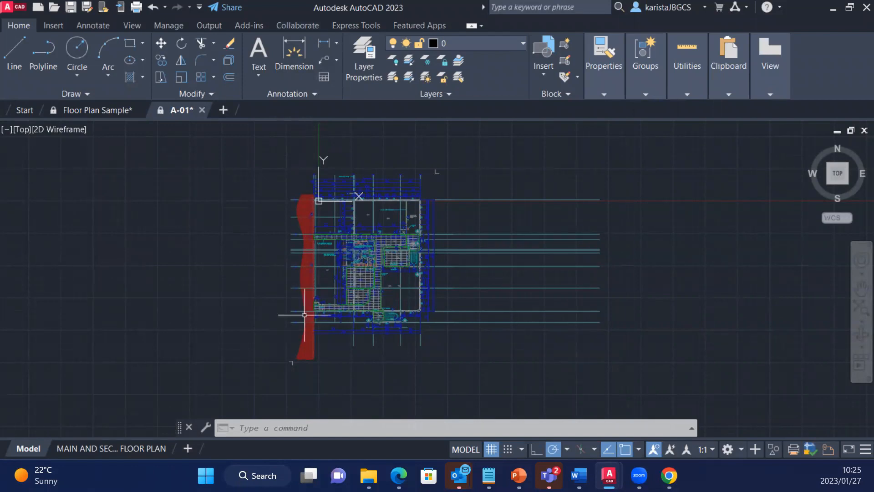
Open the Push to Autodesk Docs palette for the A-01 drawing and move it fully into view.
left_click(299, 28)
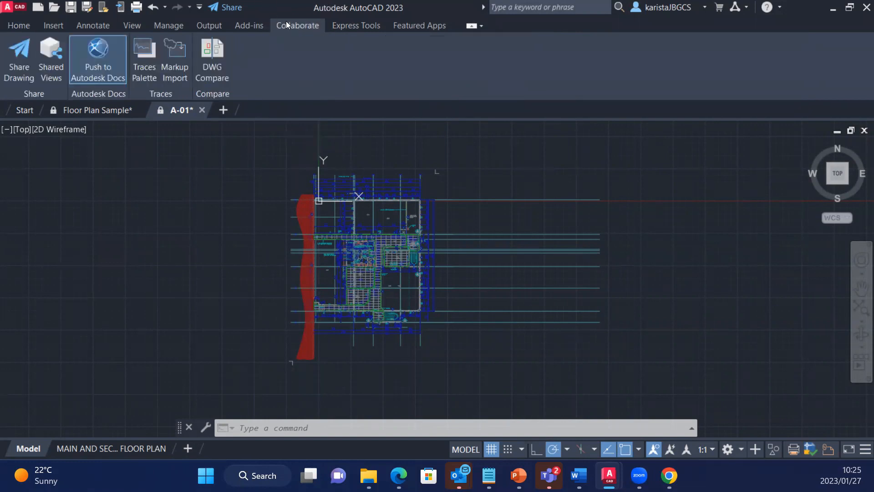
left_click(98, 78)
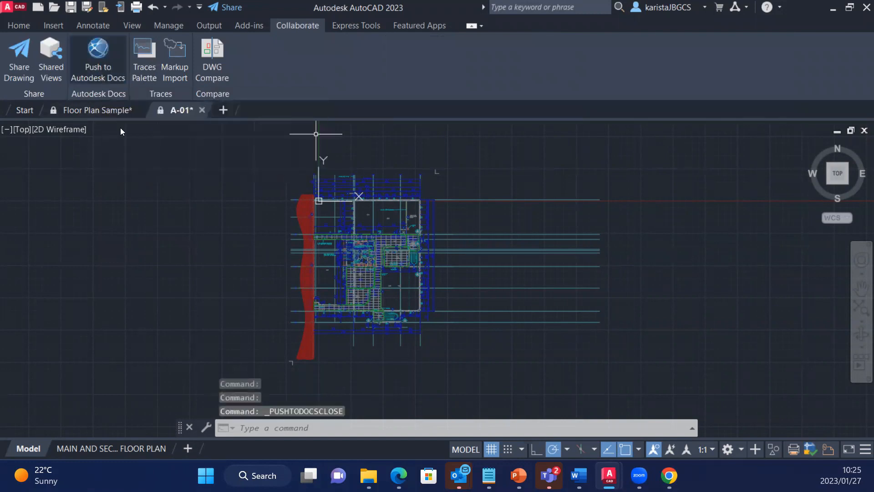
left_click(98, 57)
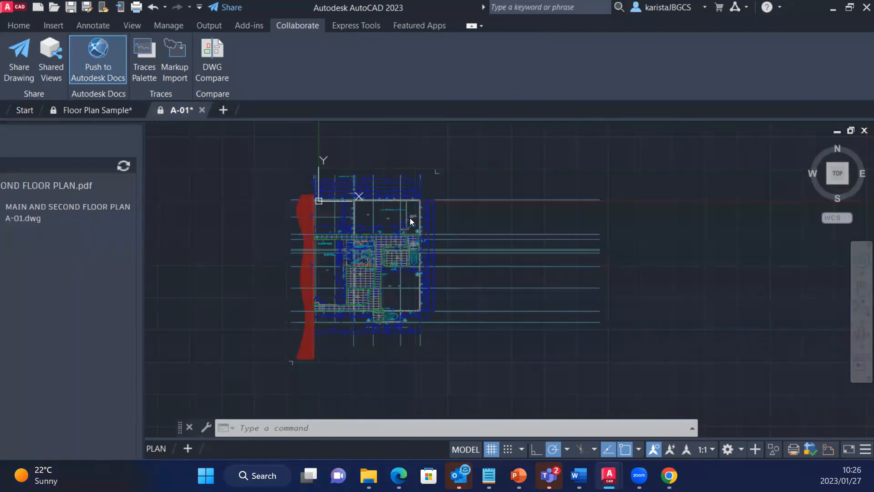
left_click_drag(409, 218, 556, 152)
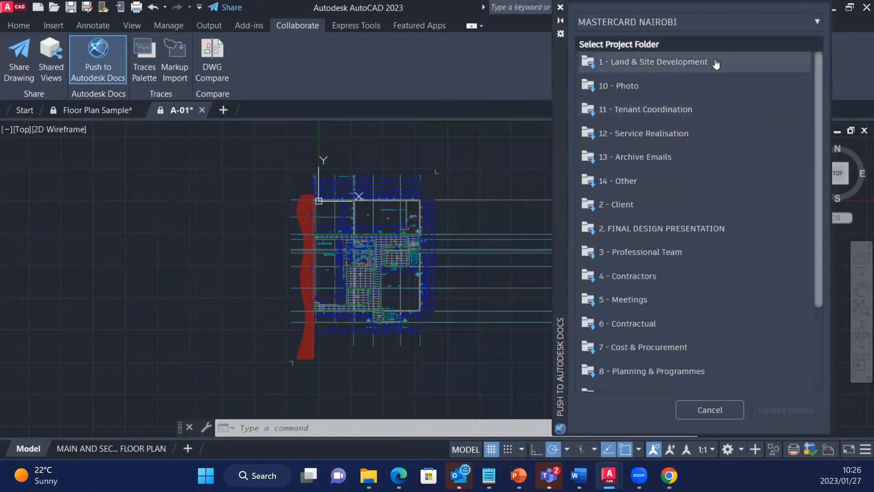
Choose Autocad to Build Demo as the destination project for the sheet upload.
left_click_drag(817, 201, 830, 133)
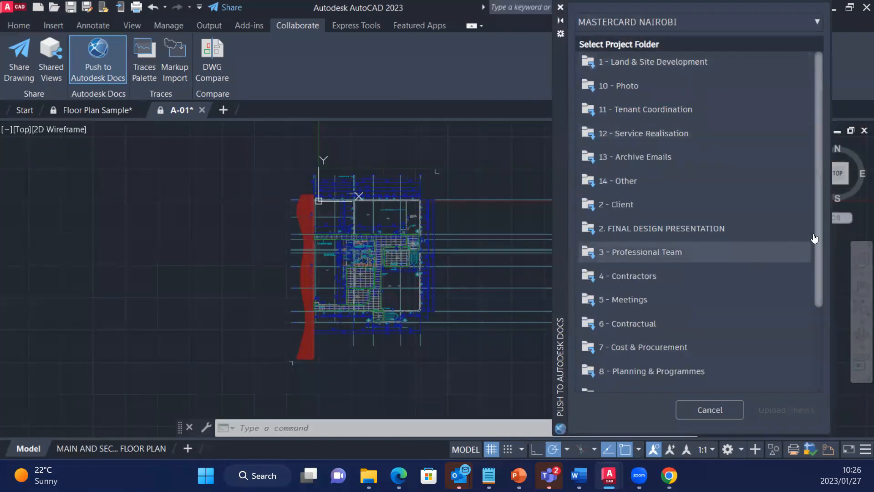
left_click(691, 23)
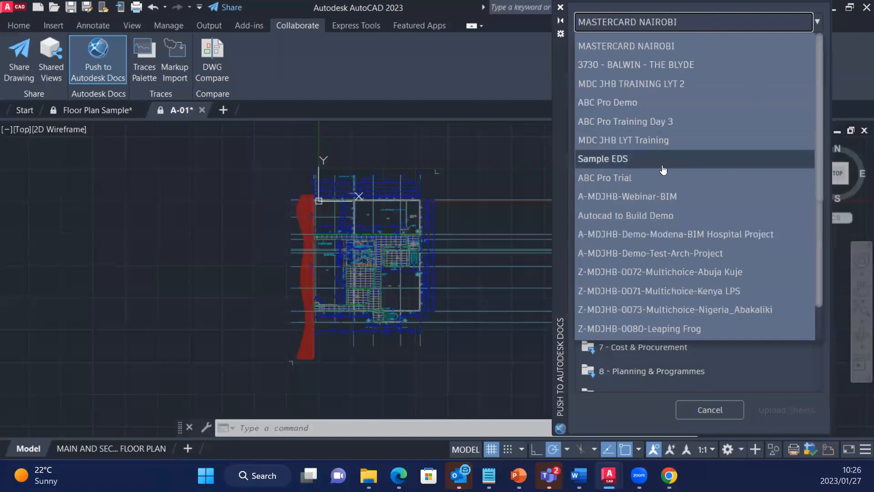
left_click(664, 213)
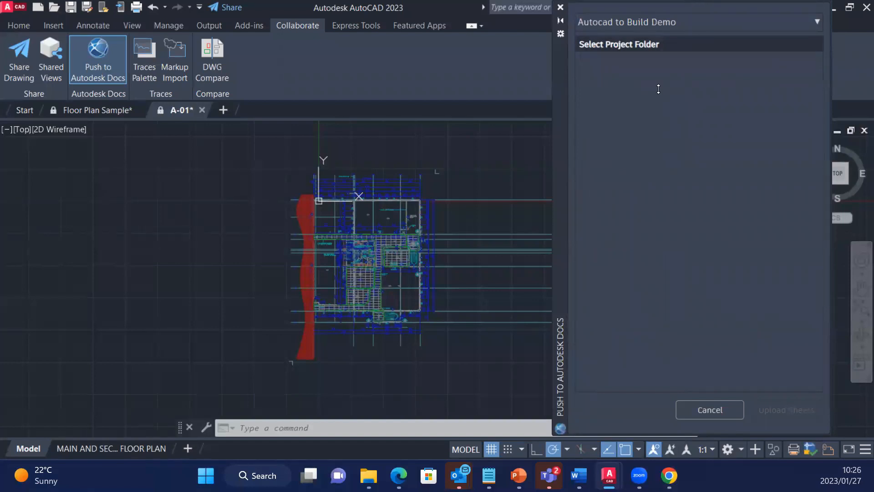
double_click(777, 22)
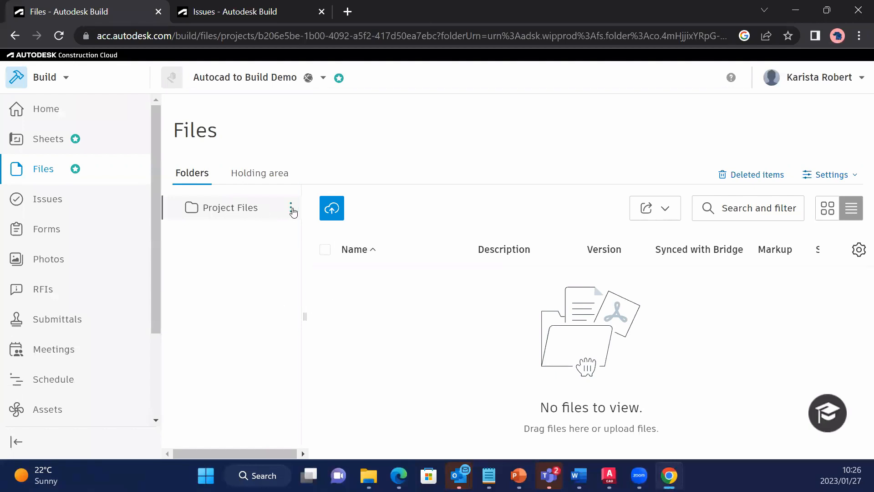
Switch to Autodesk Build in the browser and add three subfolders under Project Files, accepting their default names.
left_click(292, 210)
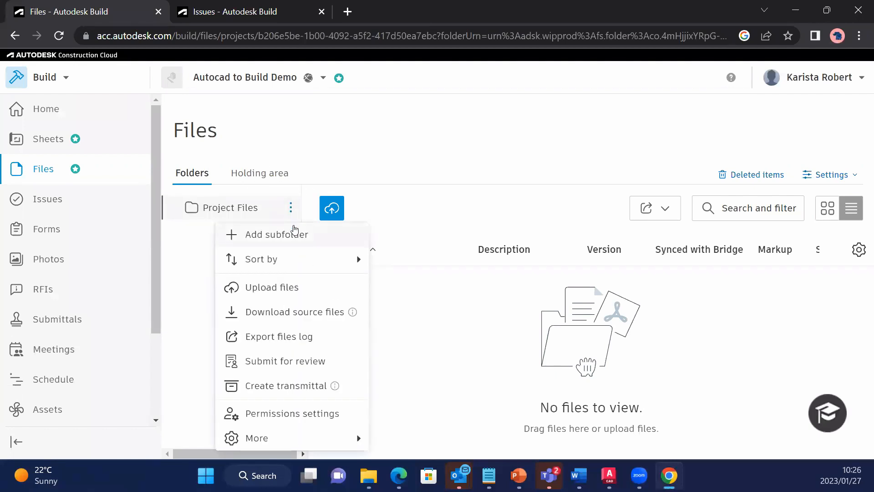
left_click(291, 234)
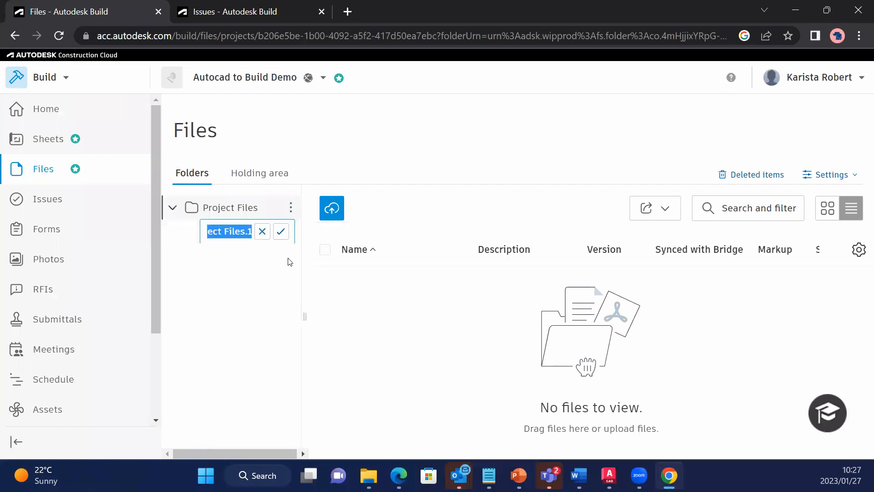
left_click(282, 234)
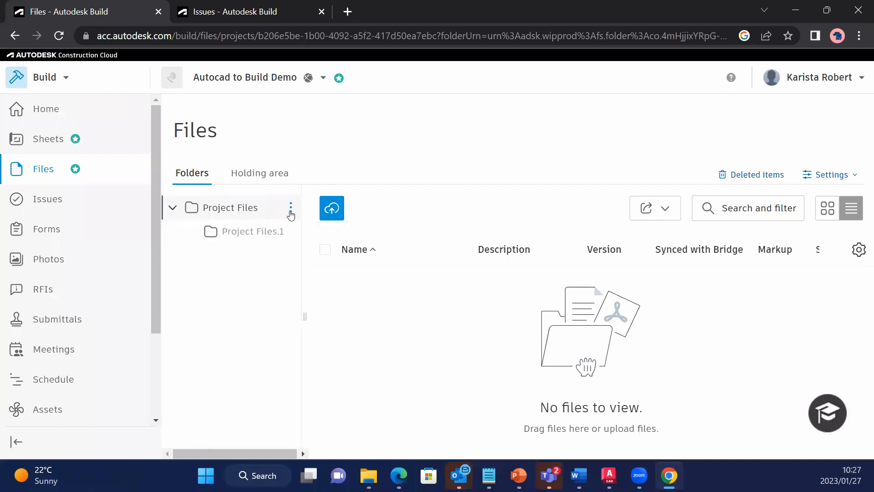
left_click(290, 208)
left_click(273, 232)
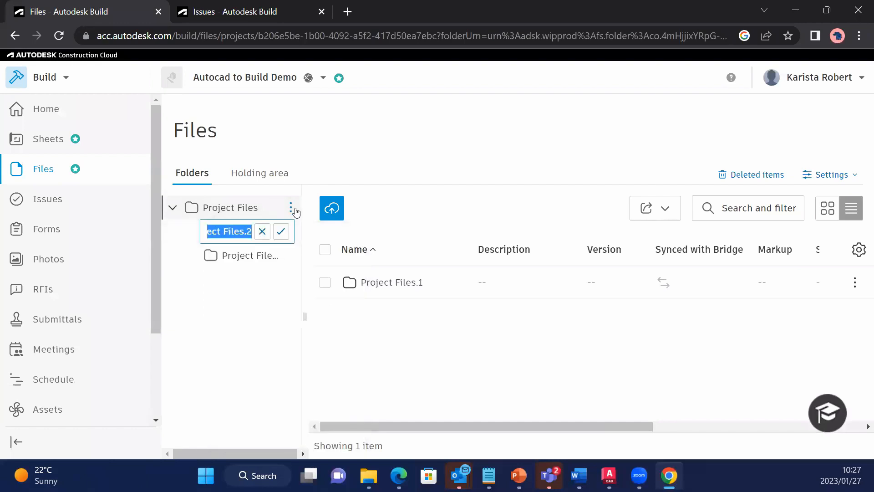
left_click(282, 237)
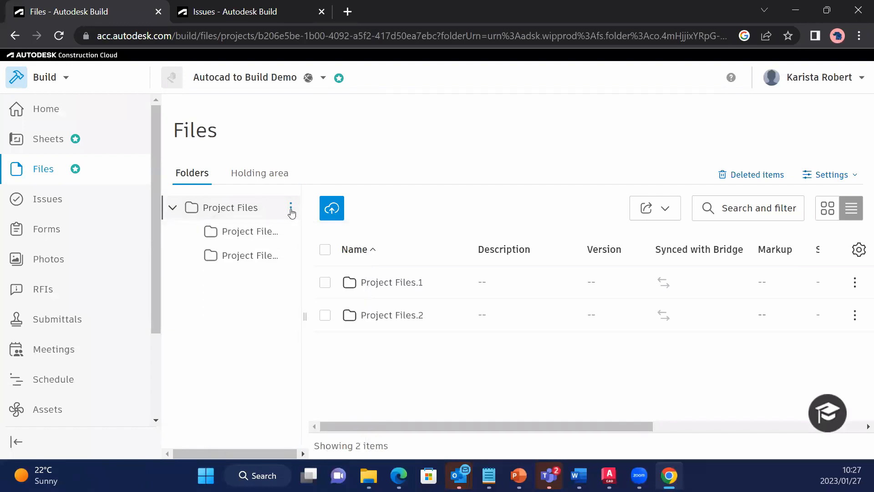
left_click(292, 208)
left_click(299, 233)
left_click(280, 230)
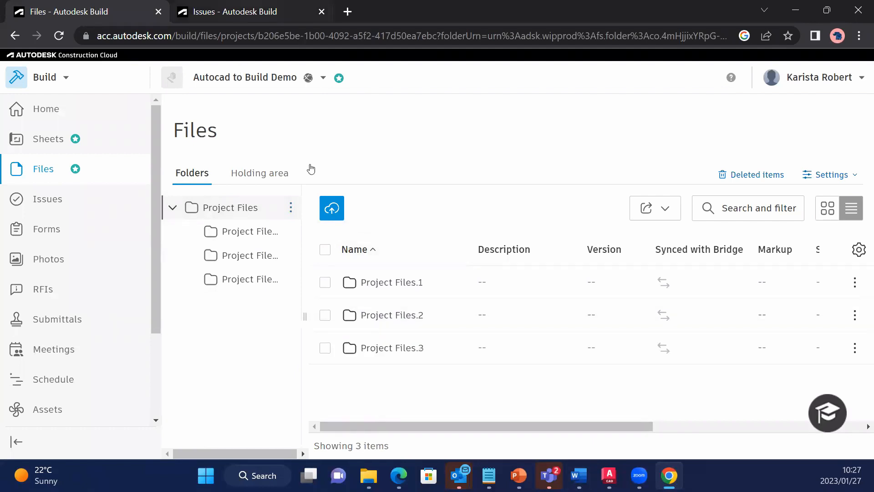
Switch to AutoCAD and upload the A-01 drawing's sheet to the Project Files.1 folder of Autocad to Build Demo.
left_click(608, 476)
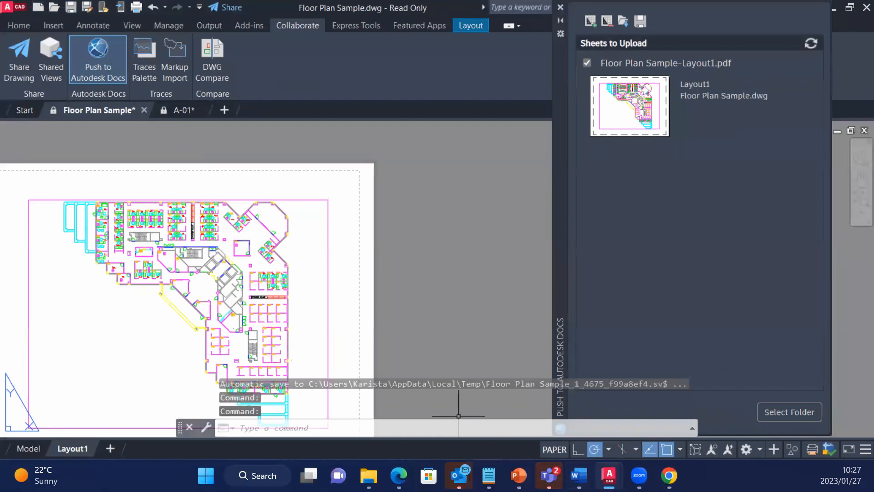
mouse_move(610, 477)
left_click(681, 400)
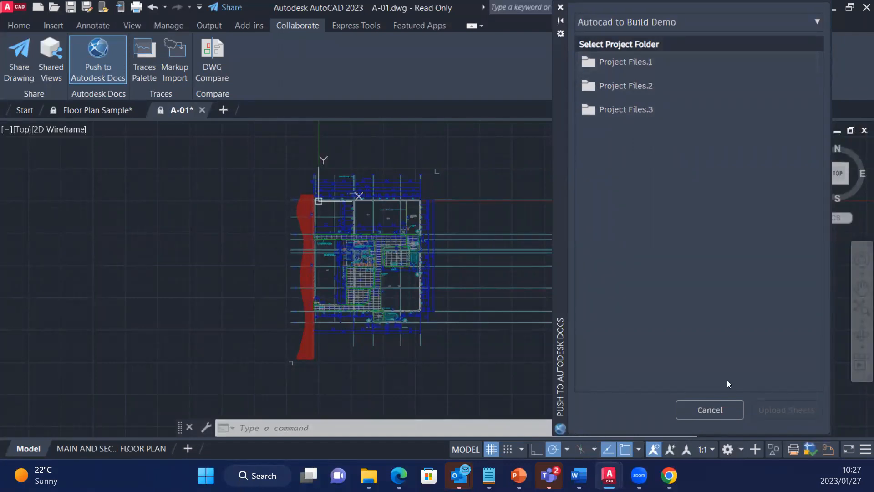
left_click(635, 65)
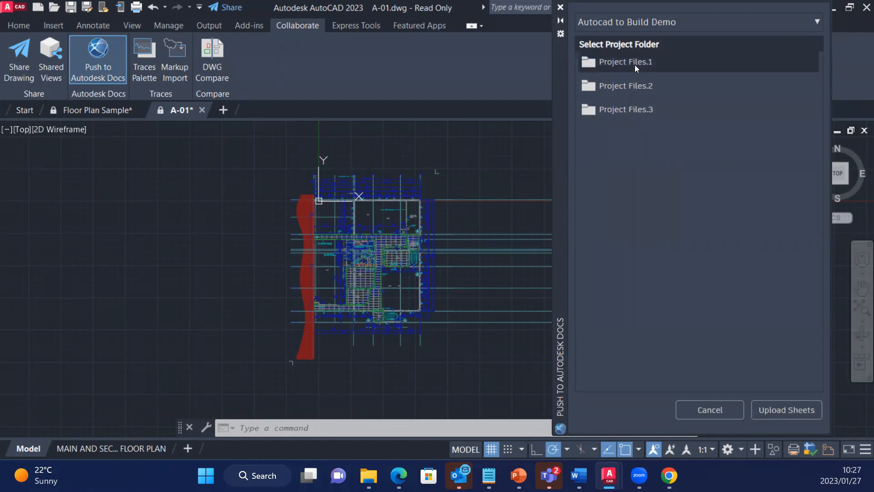
left_click(775, 409)
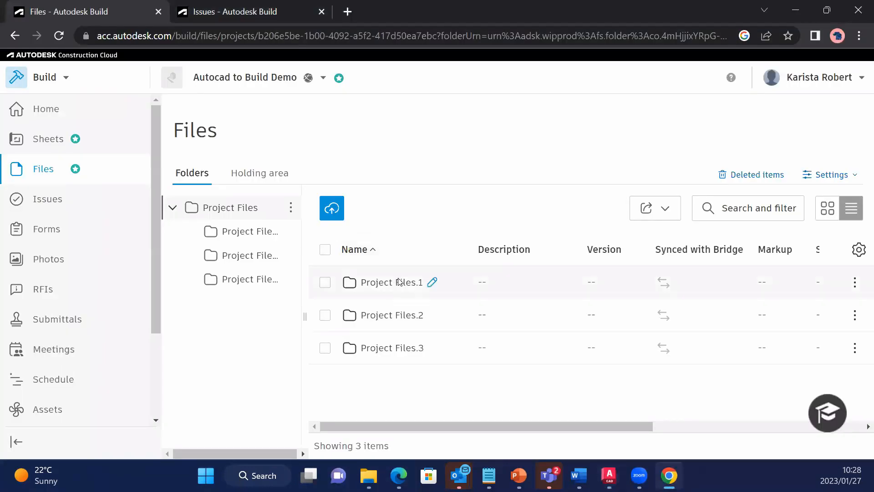
Switch to Autodesk Build in the browser, open the A-01 floor plan PDF in Project Files.1 and view its version list.
left_click(400, 281)
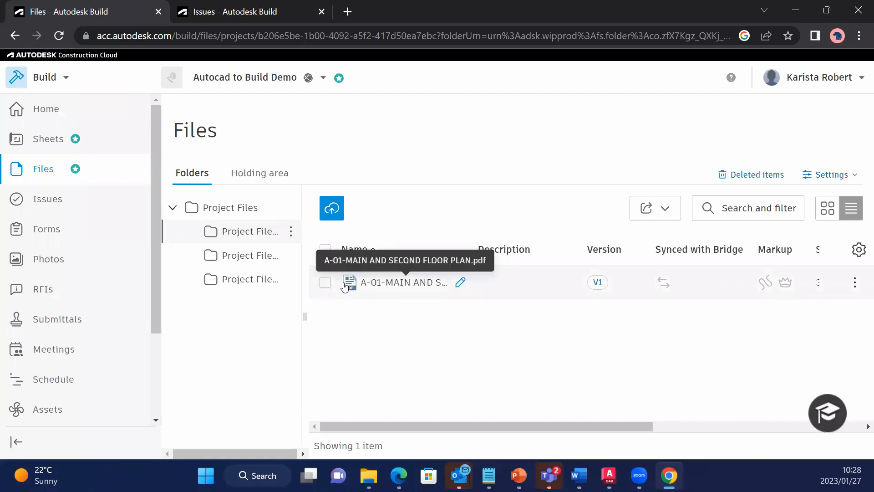
left_click(390, 283)
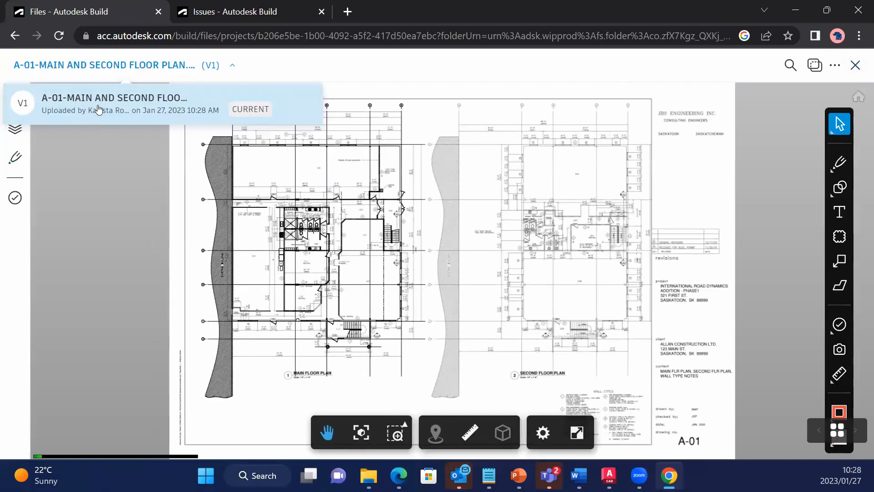
left_click(82, 117)
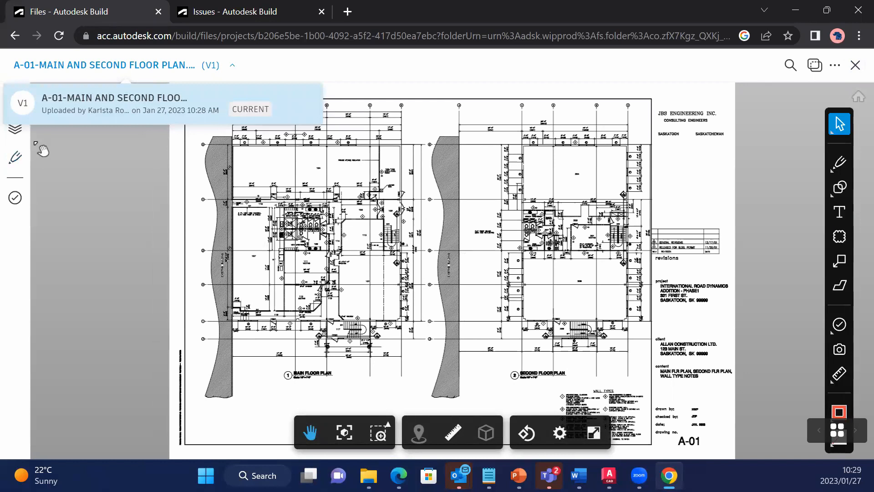
Examine the A-01 PDF's sheets and views, layers, markups and issues, and close the viewer.
left_click(132, 153)
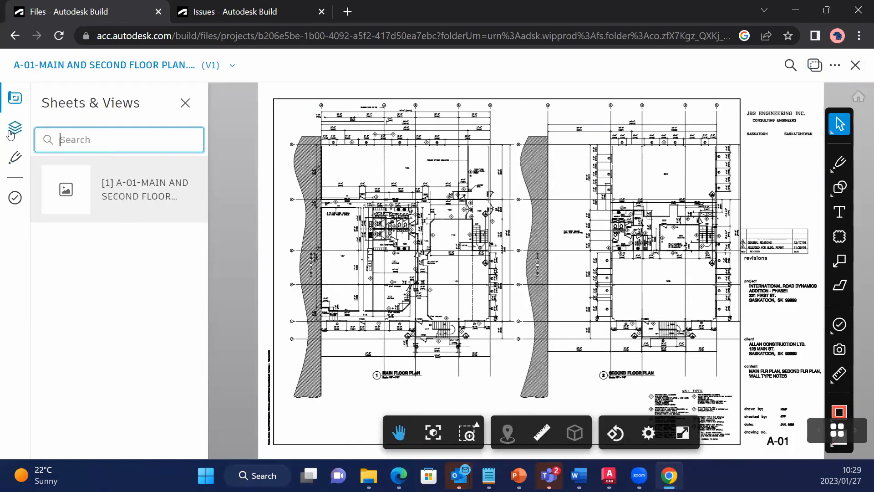
left_click(11, 133)
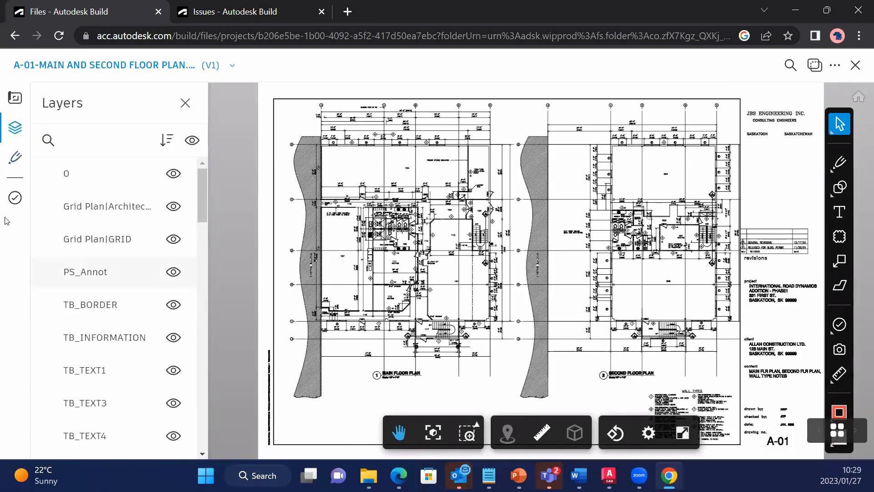
left_click(16, 156)
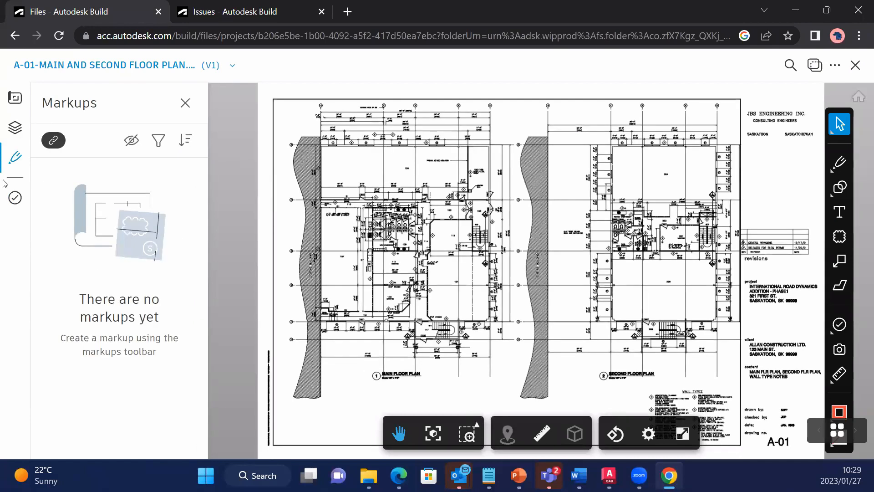
left_click(15, 196)
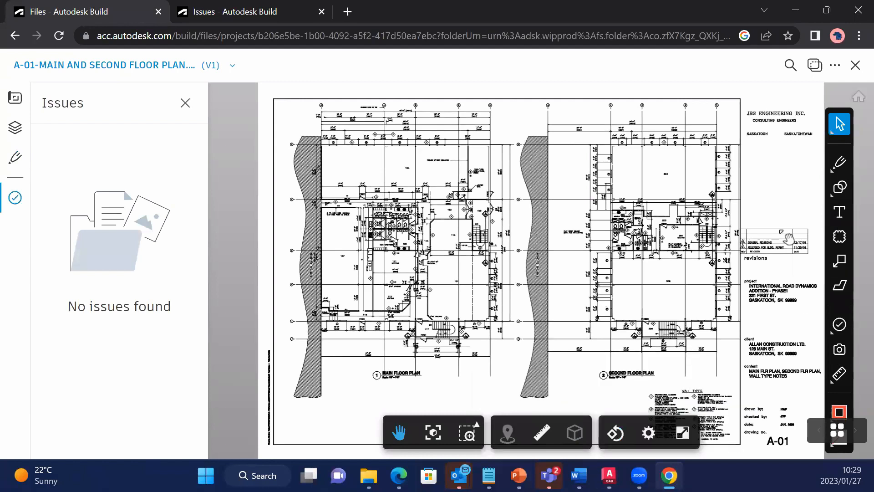
left_click(855, 67)
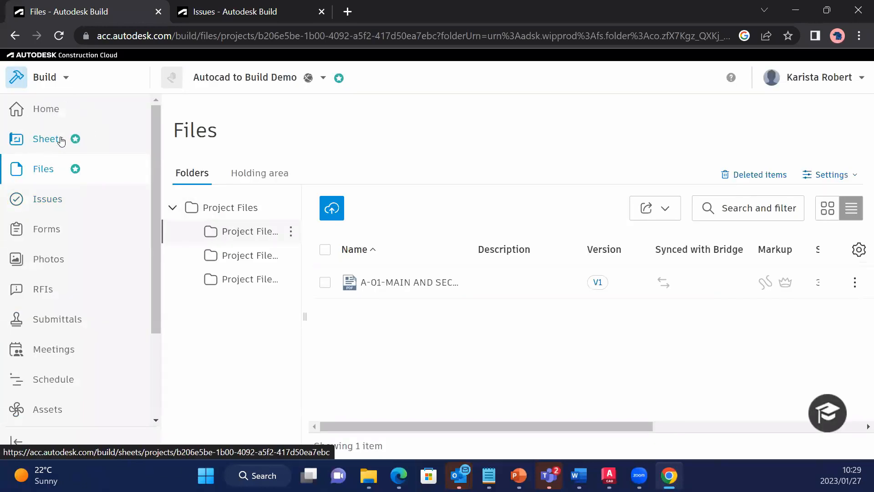
Start adding sheets and upload the nine Hospital_Architectural PDFs, A101 to A109, from the AUTOCAD TO BUILD WEBINAR folder on the computer.
left_click(61, 141)
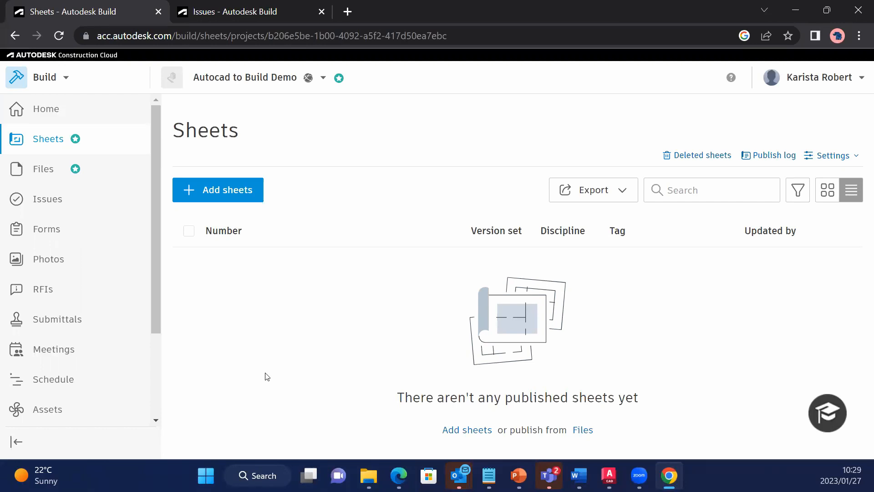
left_click(235, 190)
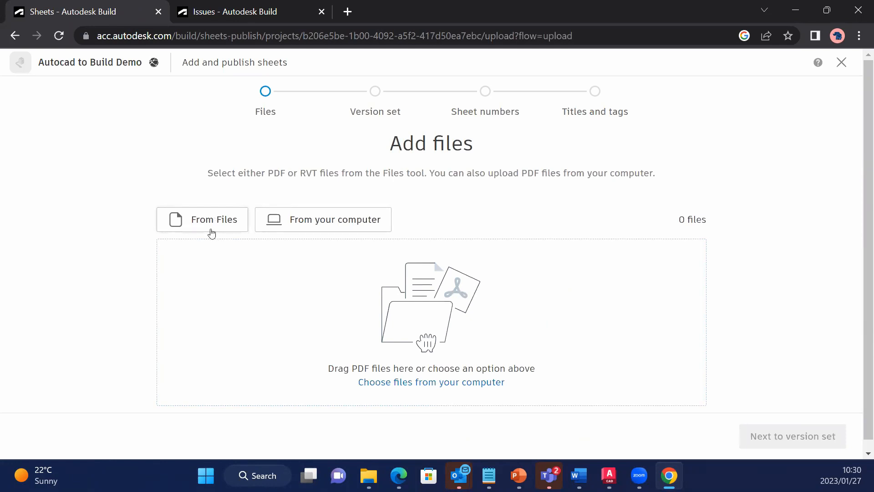
left_click(315, 224)
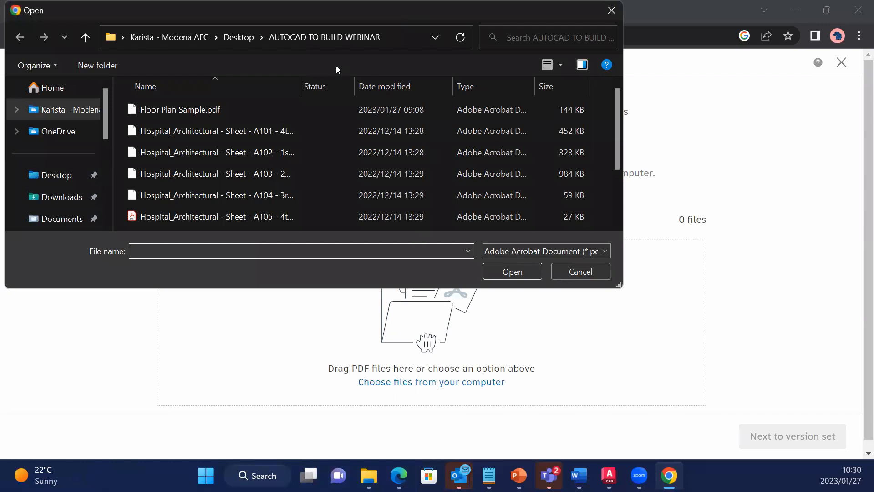
key("Escape")
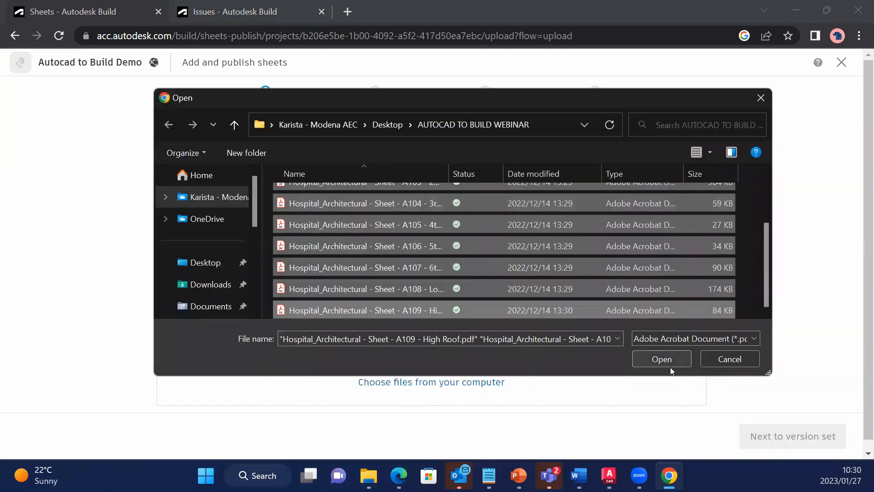
left_click(670, 366)
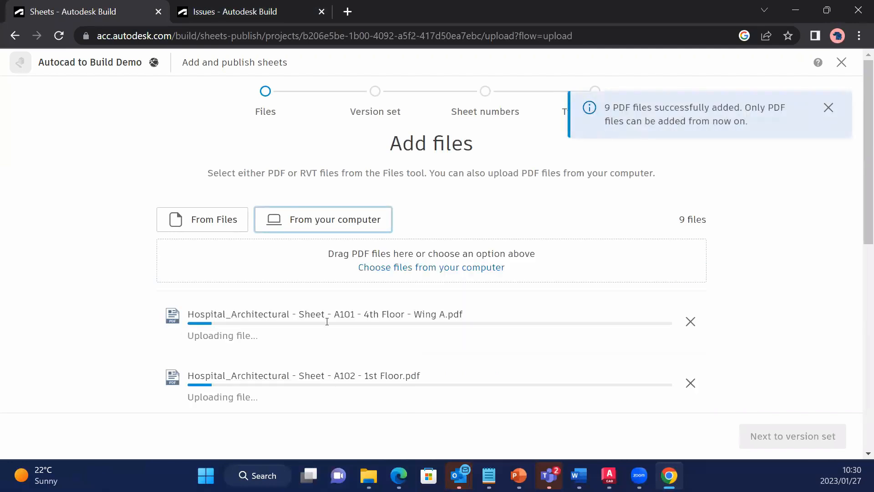
scroll(327, 321, "down", 3)
scroll(327, 321, "down", 7)
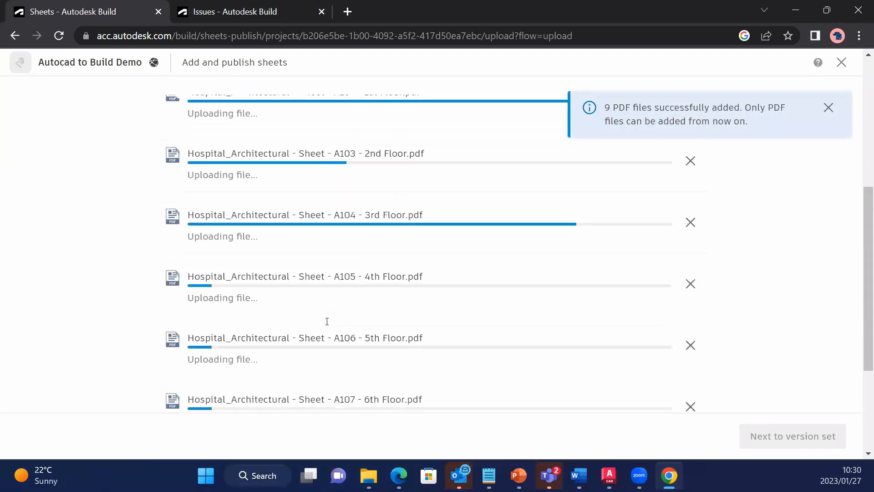
scroll(348, 341, "up", 10)
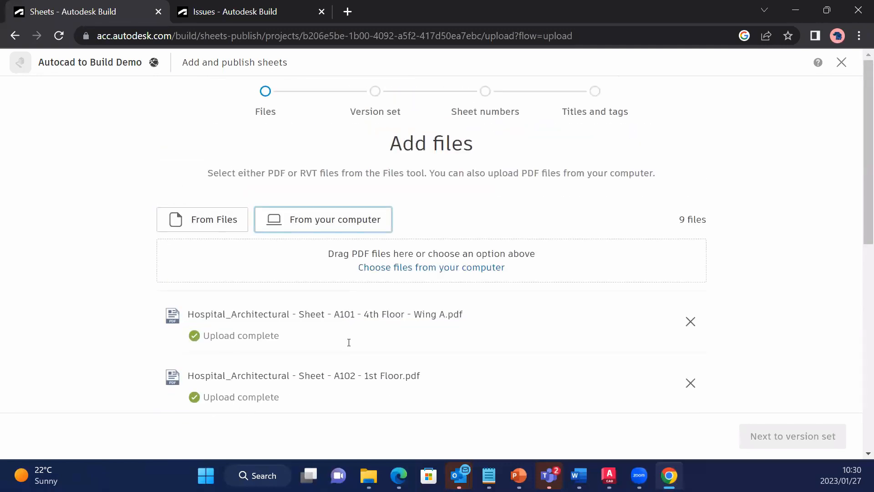
scroll(348, 342, "down", 3)
scroll(349, 342, "down", 3)
scroll(351, 341, "up", 6)
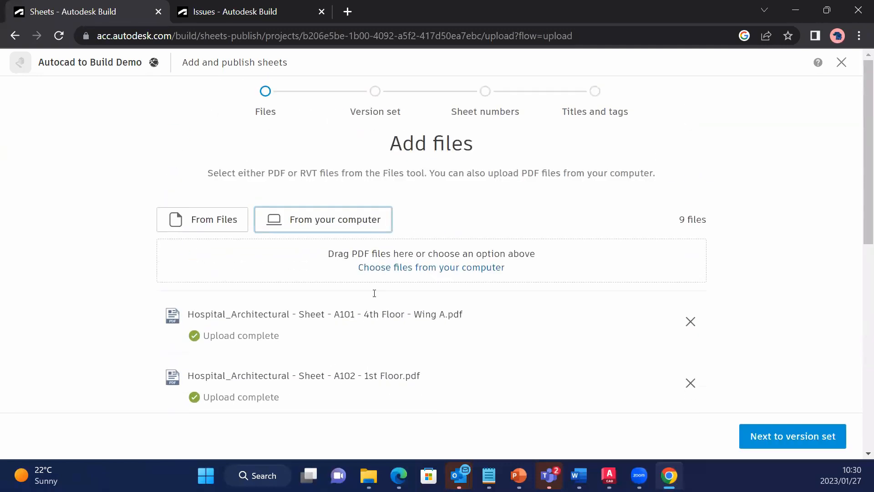
Create a new version set named Construction Docs Set with issuance date 1/27/2023 and proceed to the sheet numbers.
left_click(782, 434)
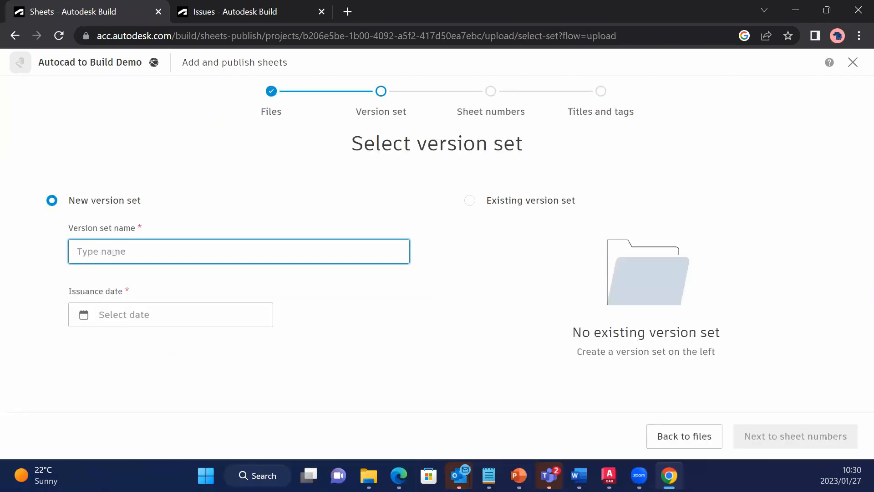
type("Construction Docs")
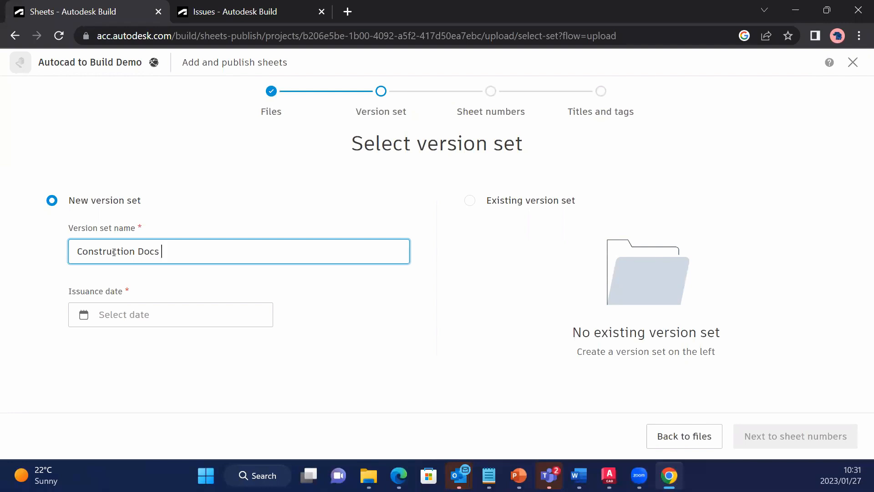
type(" Set")
key("Tab")
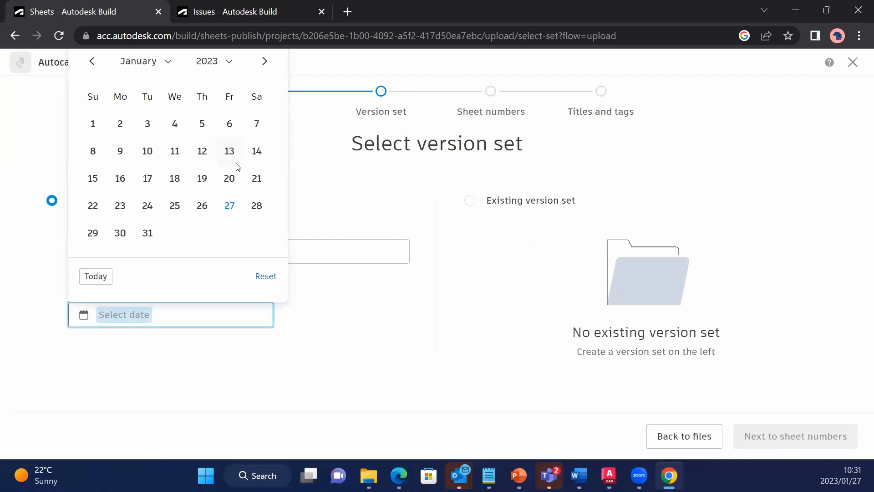
left_click(240, 199)
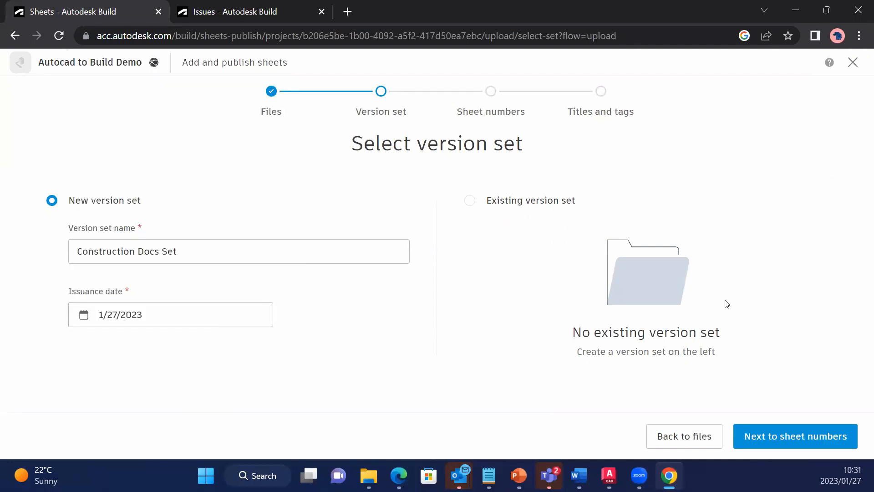
left_click(778, 433)
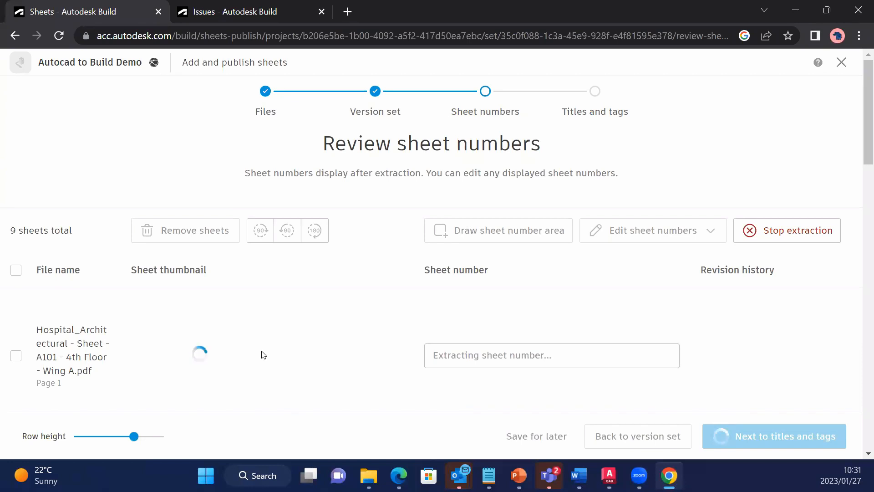
Review the extracted sheet numbers of the hospital sheets against their title block thumbnails.
scroll(262, 355, "down", 1)
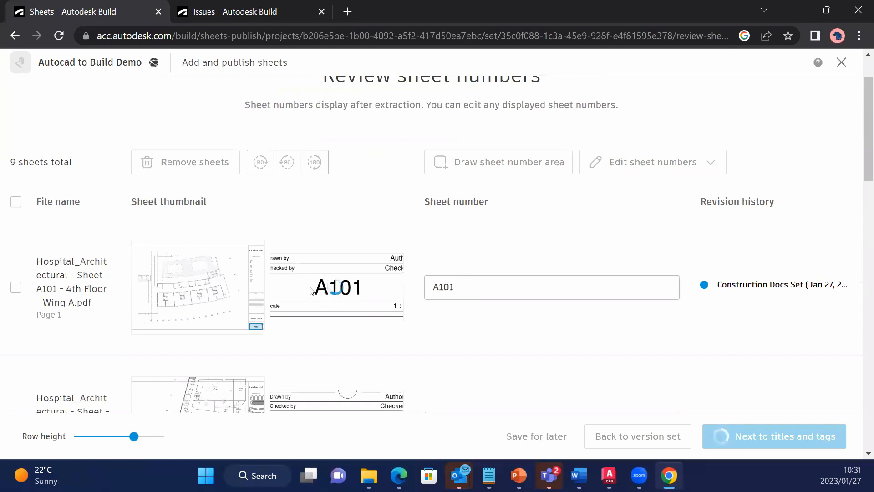
scroll(311, 290, "down", 15)
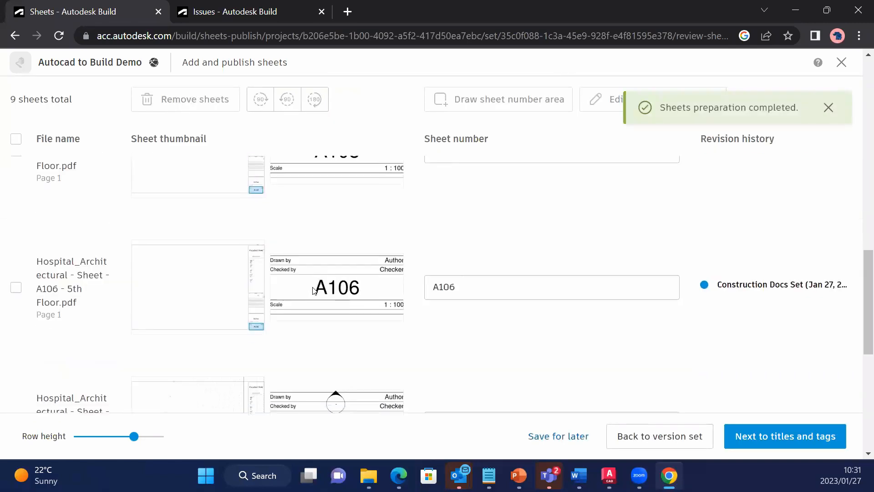
scroll(313, 291, "down", 5)
scroll(314, 291, "down", 3)
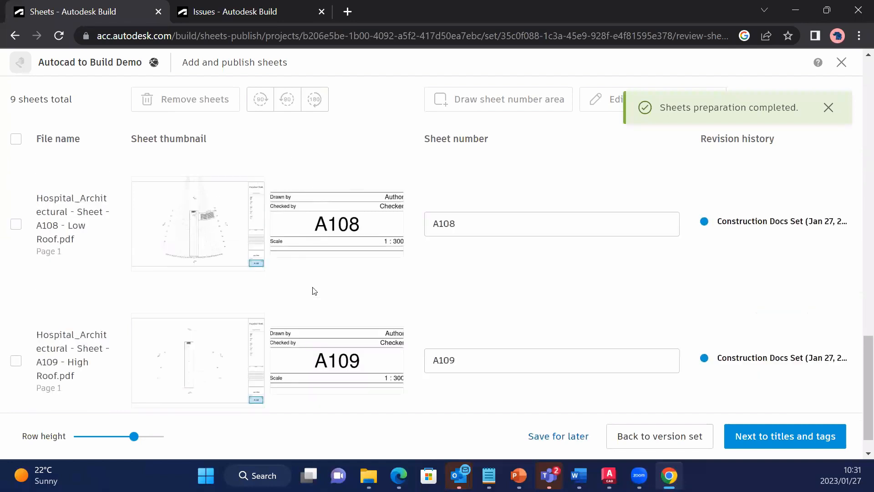
scroll(314, 290, "up", 18)
scroll(314, 290, "up", 5)
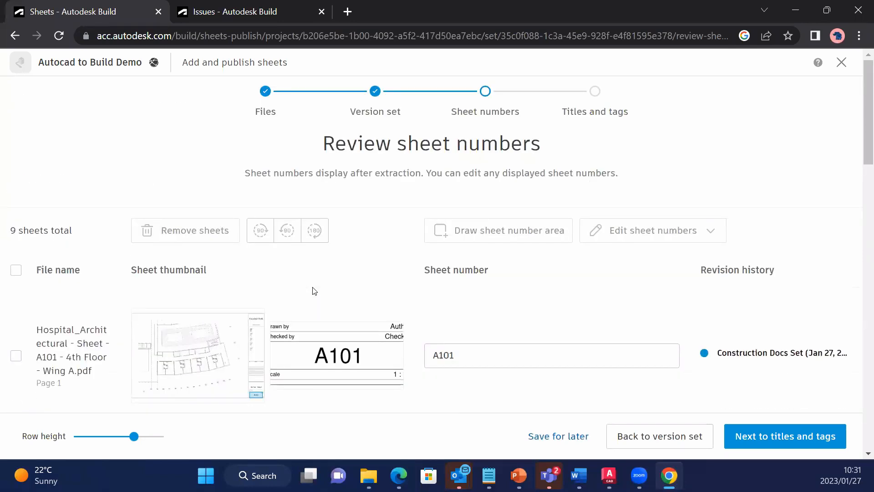
scroll(350, 312, "down", 4)
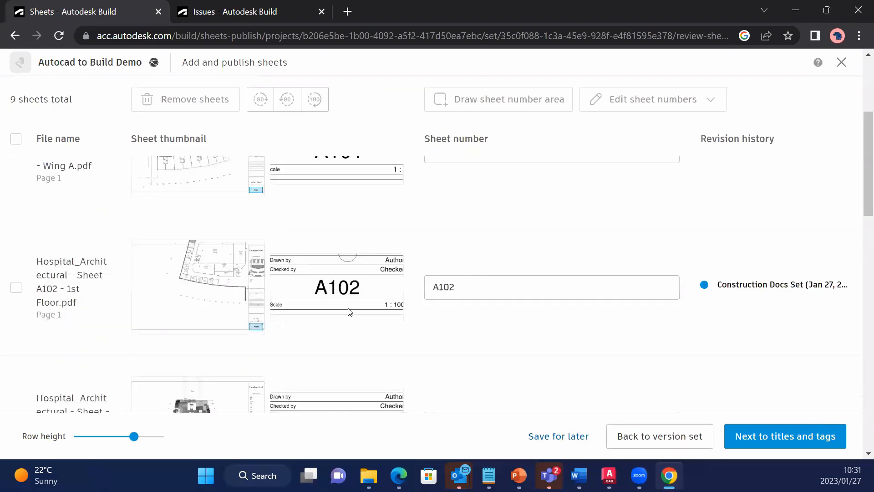
scroll(350, 311, "up", 5)
scroll(404, 295, "down", 7)
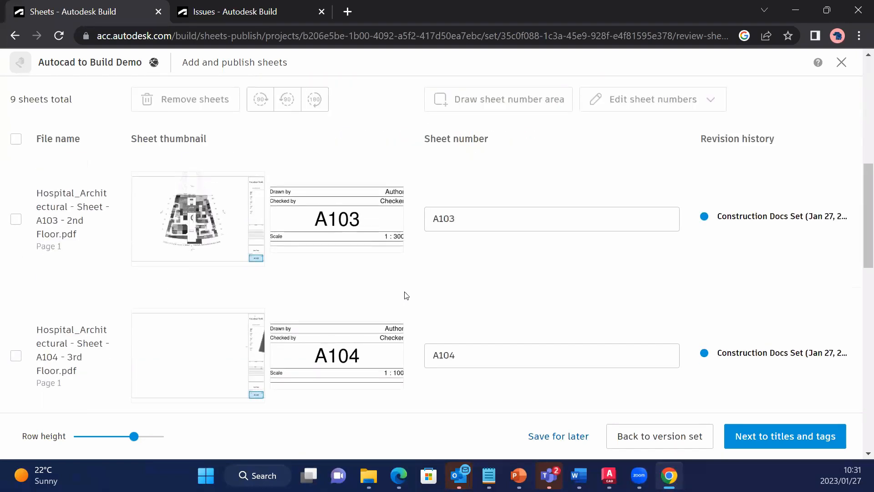
scroll(569, 360, "up", 8)
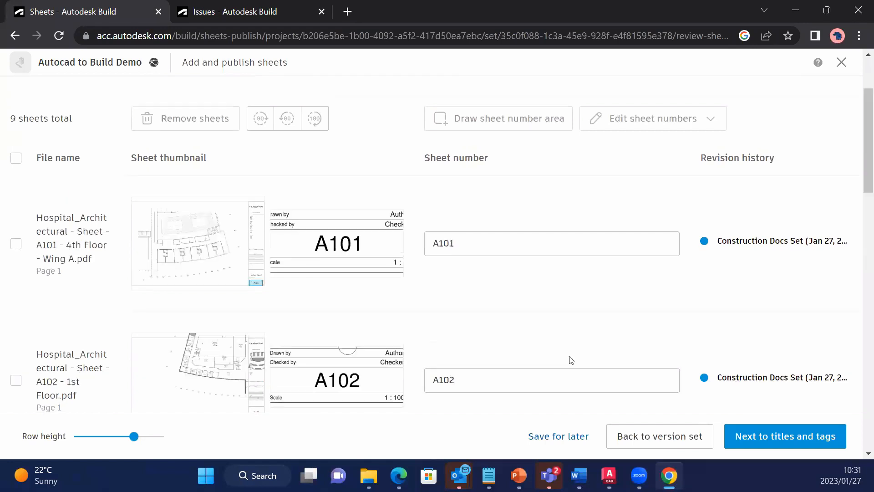
scroll(468, 285, "down", 1)
Change the sheet number of the 4th Floor - Wing A sheet to C1.
left_click(469, 282)
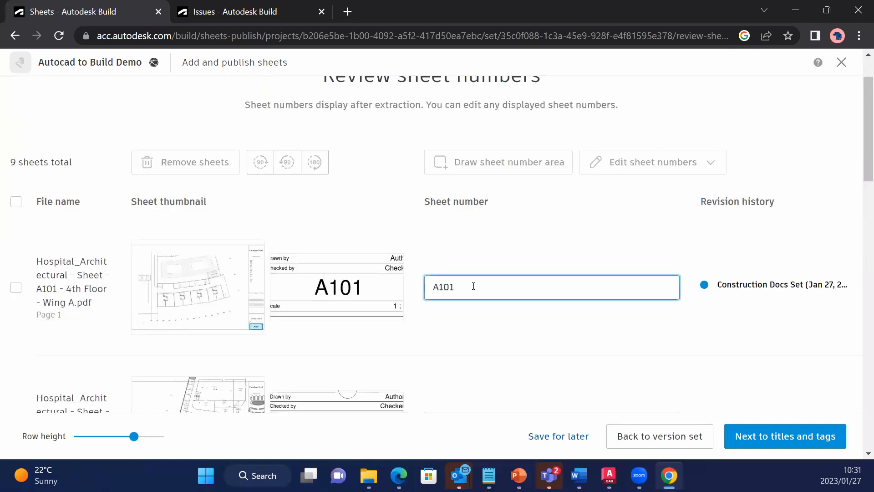
double_click(469, 283)
type("C1")
left_click(525, 307)
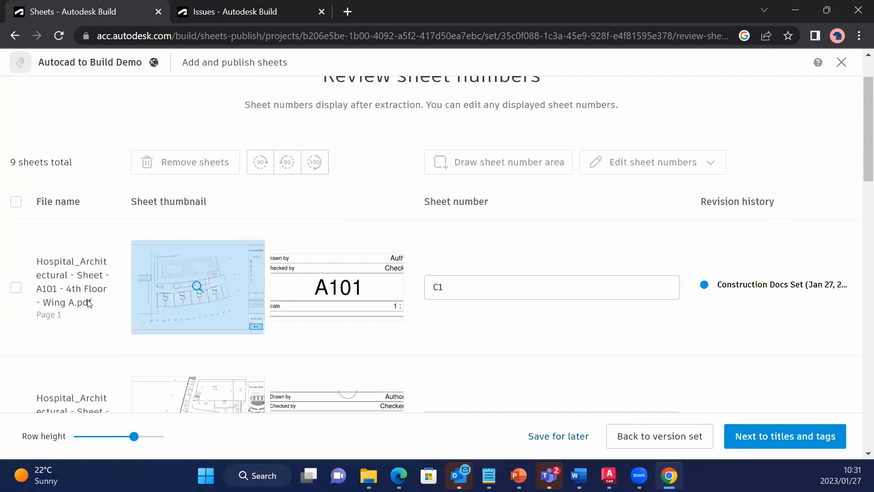
scroll(367, 302, "down", 1)
scroll(141, 261, "up", 3)
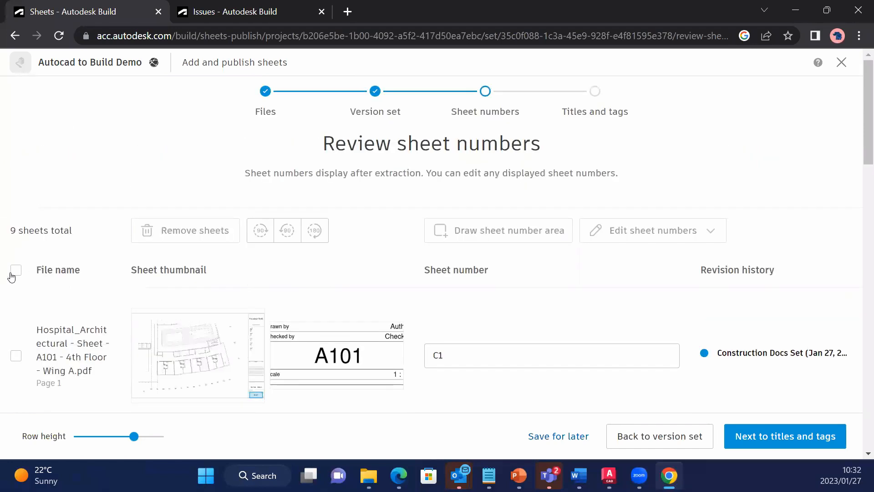
Examine the batch editing options for the sheet numbers with the 4th Floor - Wing A sheet selected, then clear the selection.
left_click(15, 269)
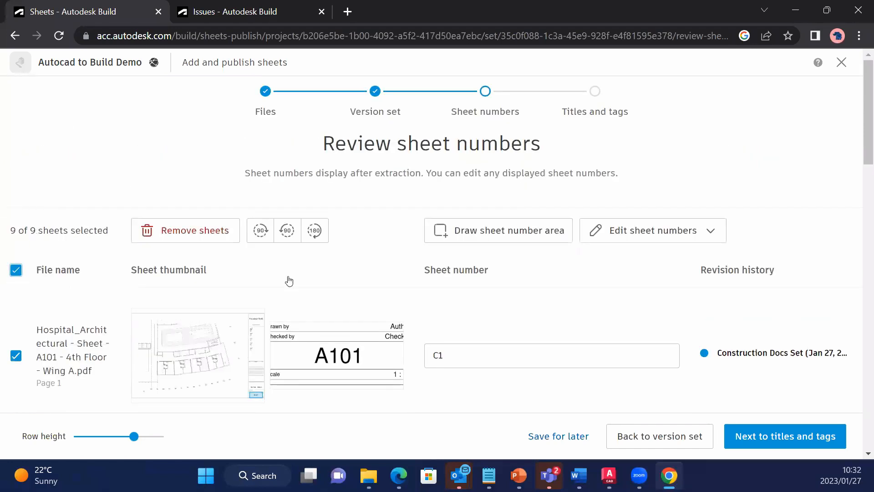
left_click(15, 270)
left_click(15, 356)
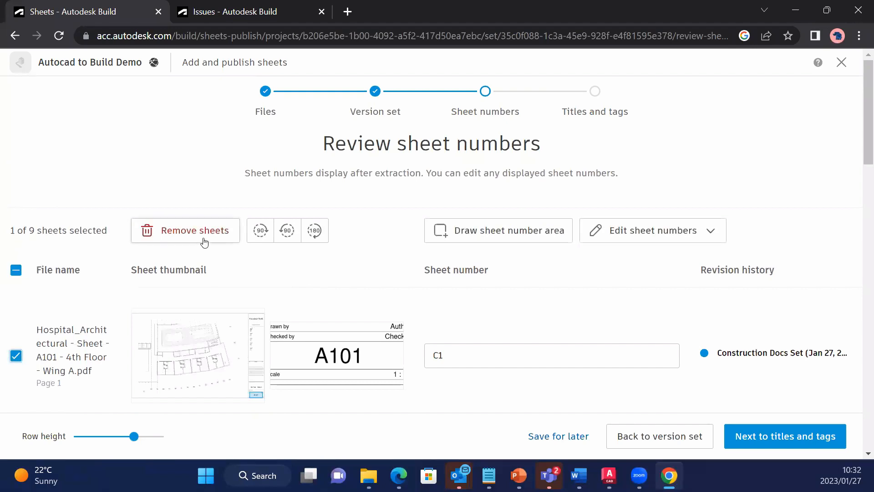
left_click(697, 231)
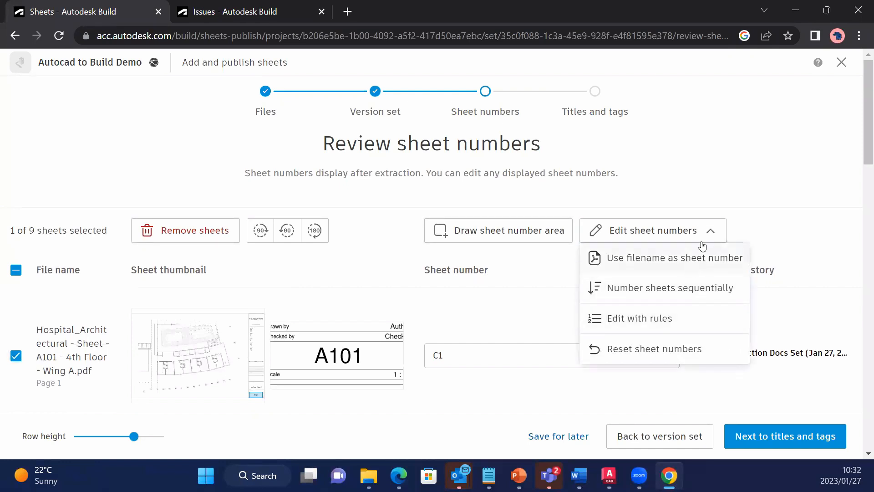
left_click(706, 235)
left_click(16, 269)
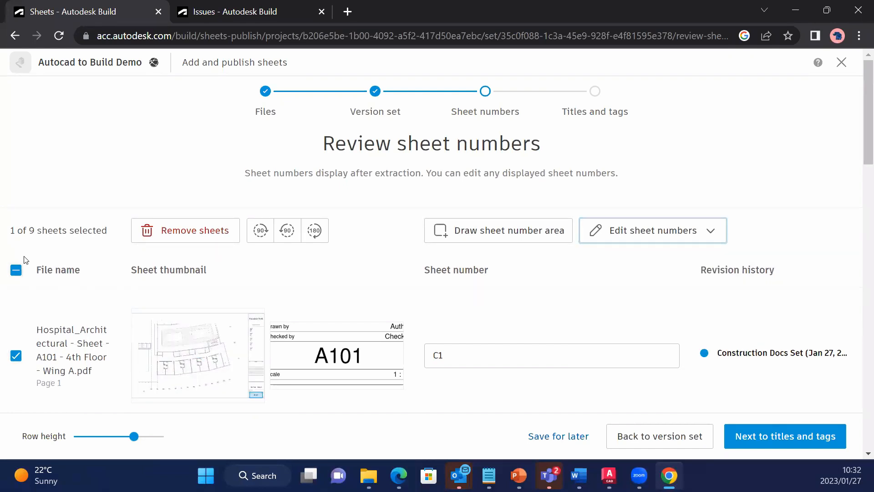
scroll(648, 305, "down", 10)
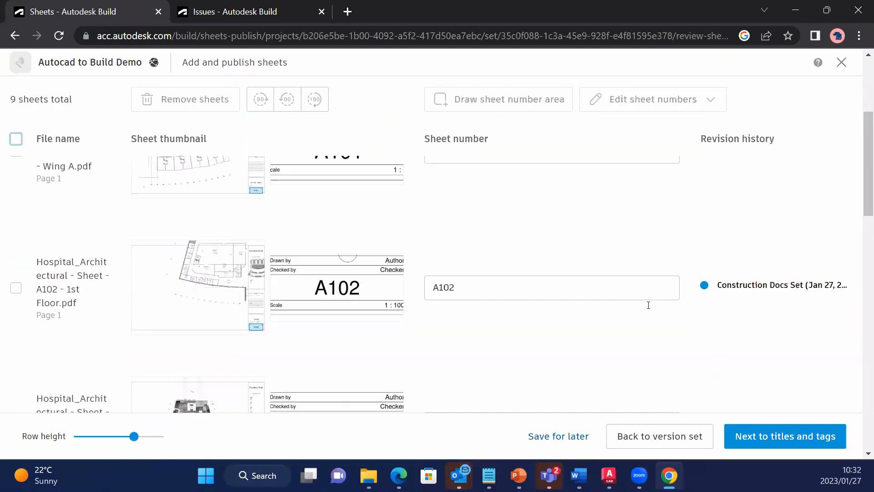
scroll(648, 305, "up", 9)
scroll(648, 305, "up", 2)
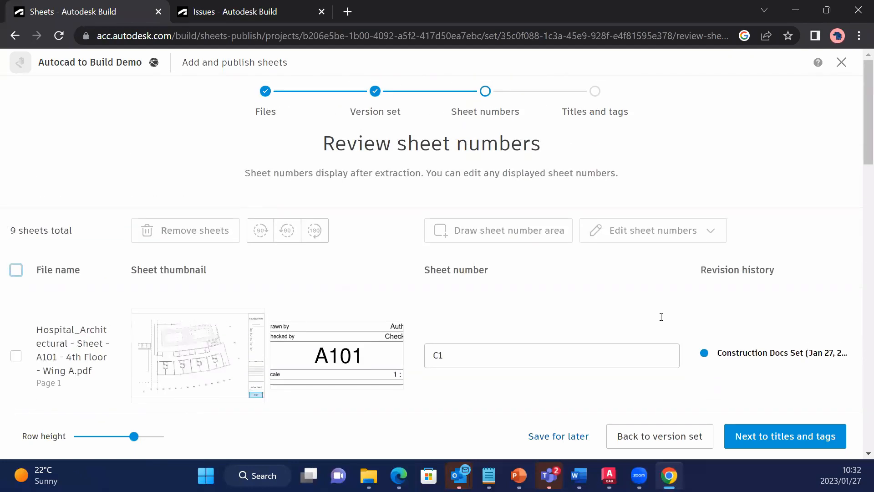
Proceed to the titles and tags and give sheet C1 the title Ground Floor Plan, without any tags.
left_click(765, 437)
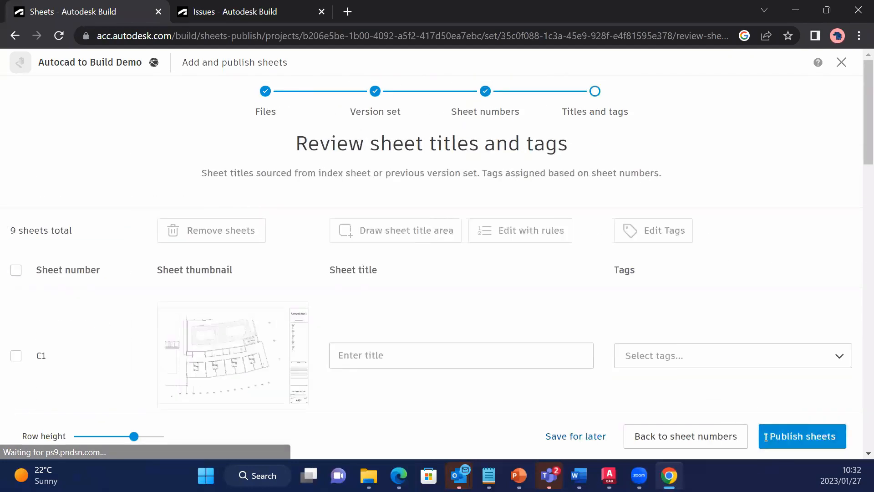
scroll(366, 366, "down", 3)
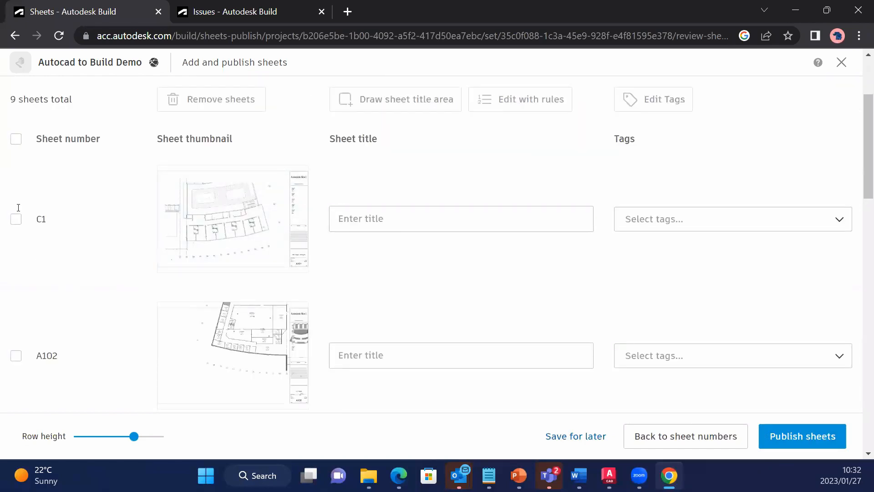
left_click(444, 199)
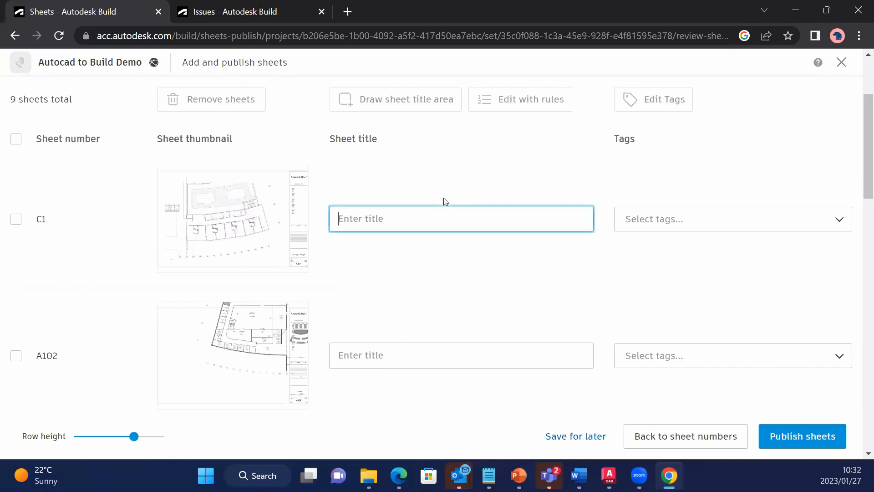
type("Ground Floor Plan")
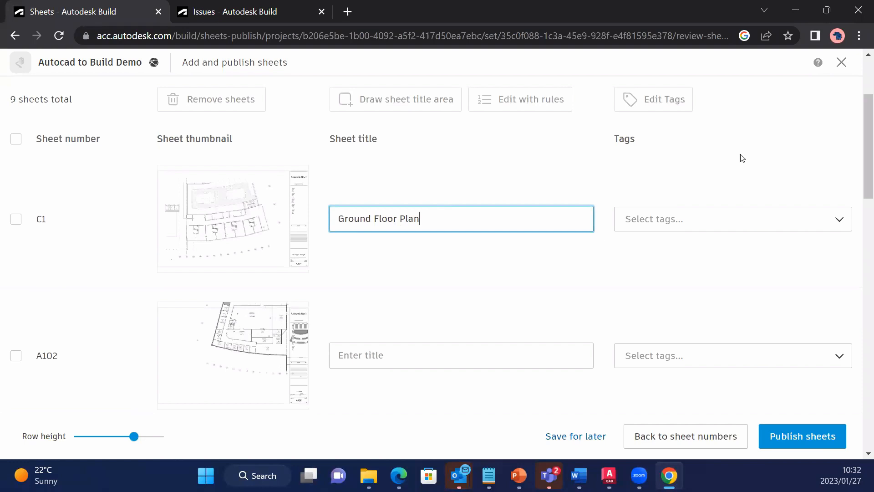
left_click(717, 223)
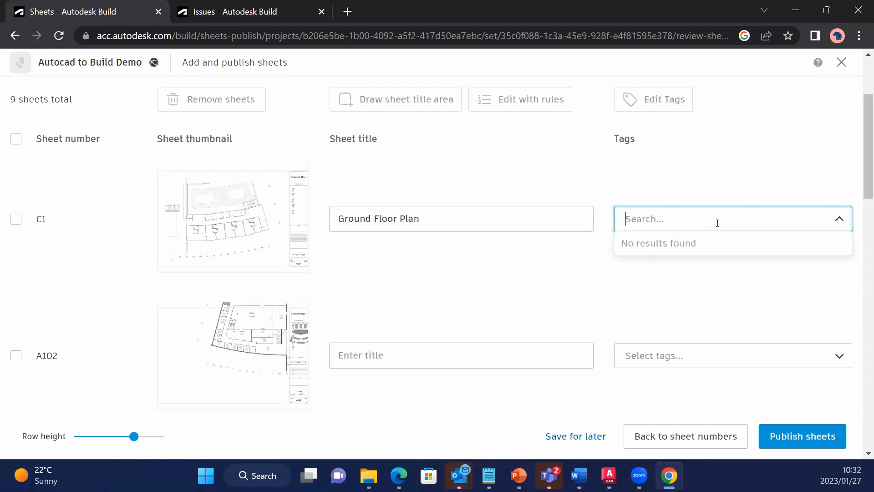
left_click(717, 223)
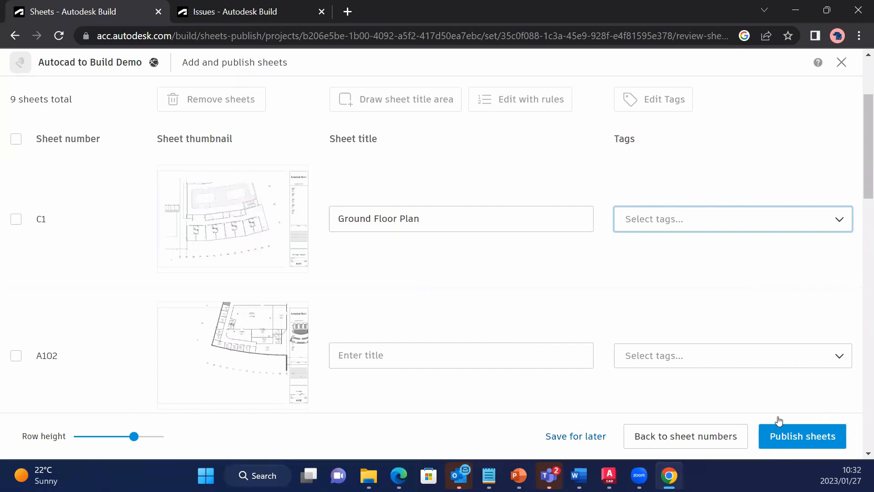
Publish the hospital sheets and display them in the Sheets list without the filter options.
left_click(789, 437)
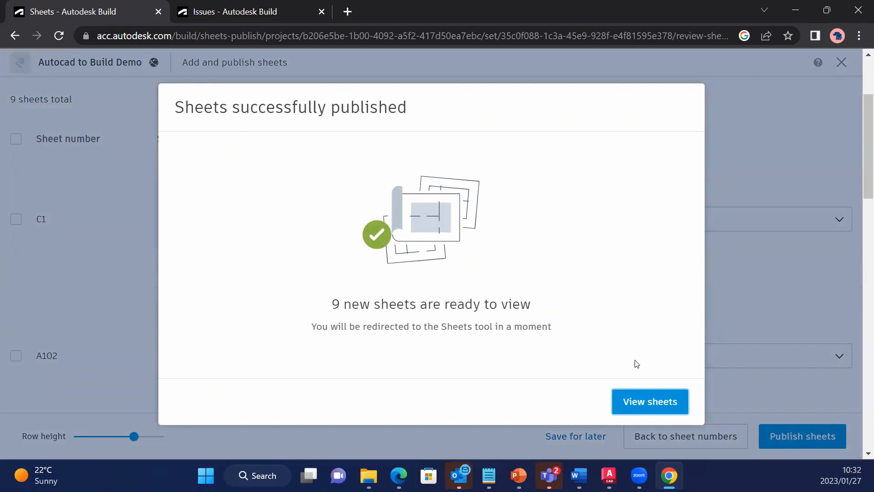
left_click(637, 402)
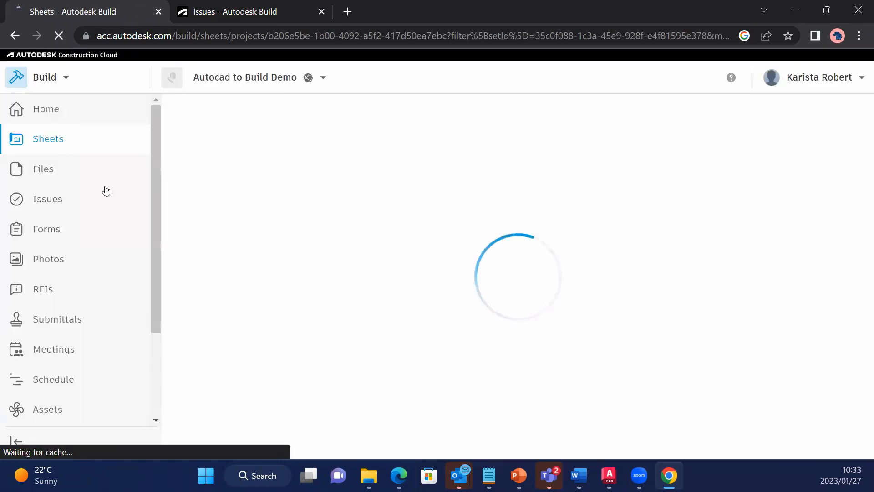
left_click(102, 141)
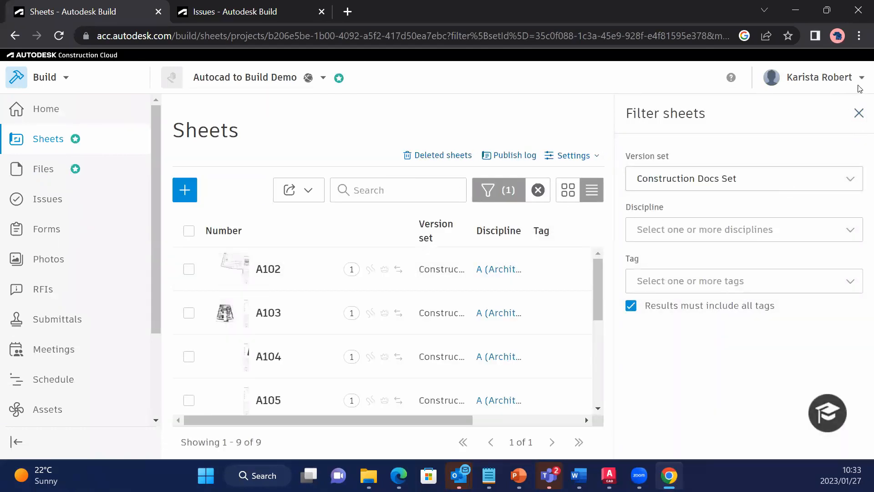
left_click(858, 114)
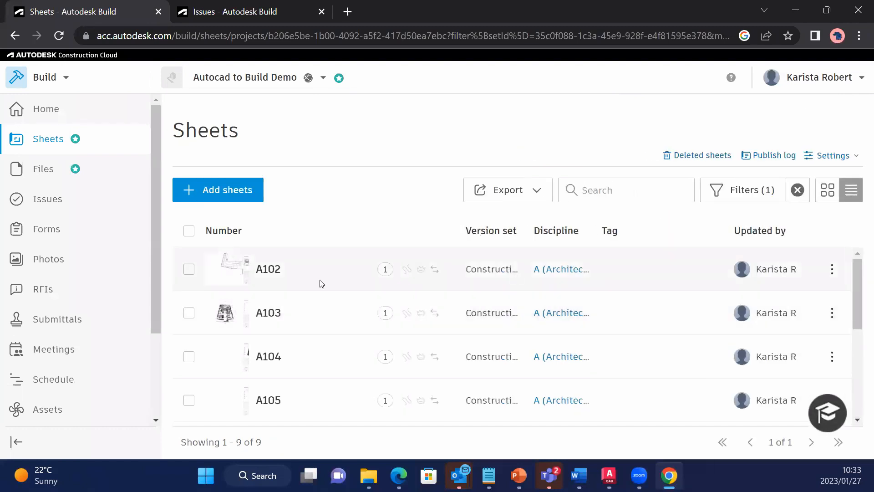
Open sheet A102 from the Construction Docs Set and check its issues, markups and available issue types.
left_click(273, 266)
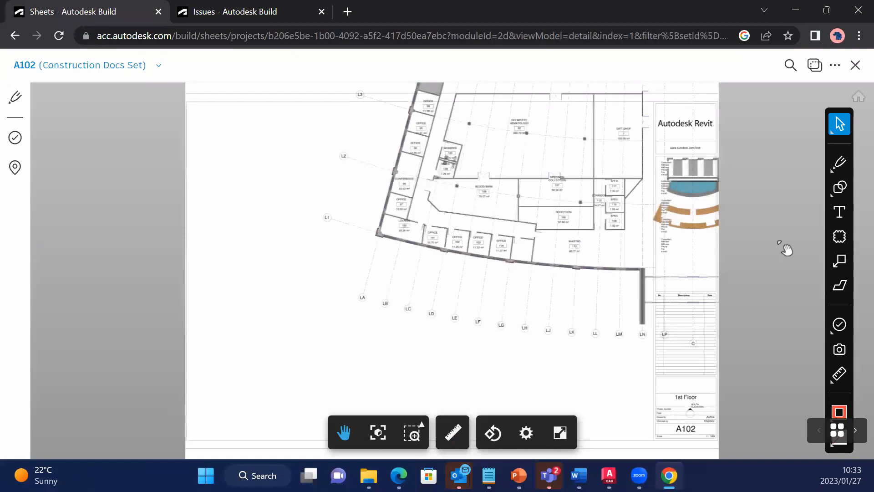
left_click(15, 138)
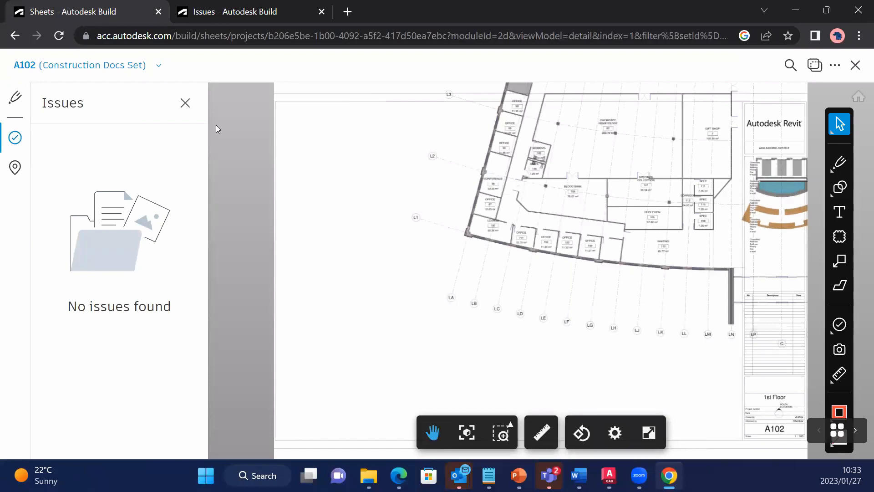
left_click(185, 103)
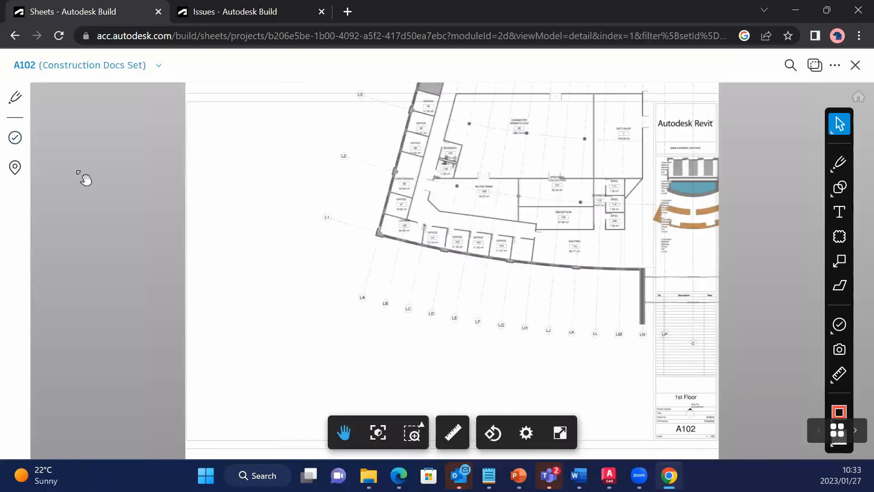
left_click(13, 103)
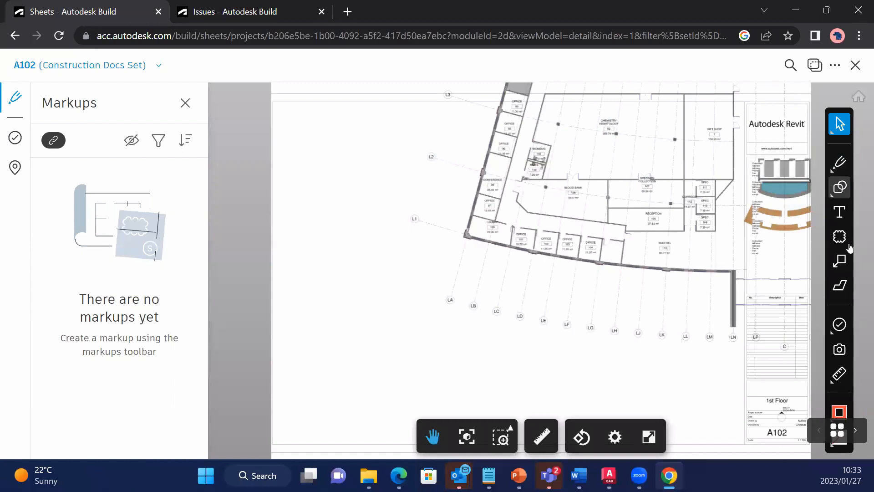
left_click(846, 335)
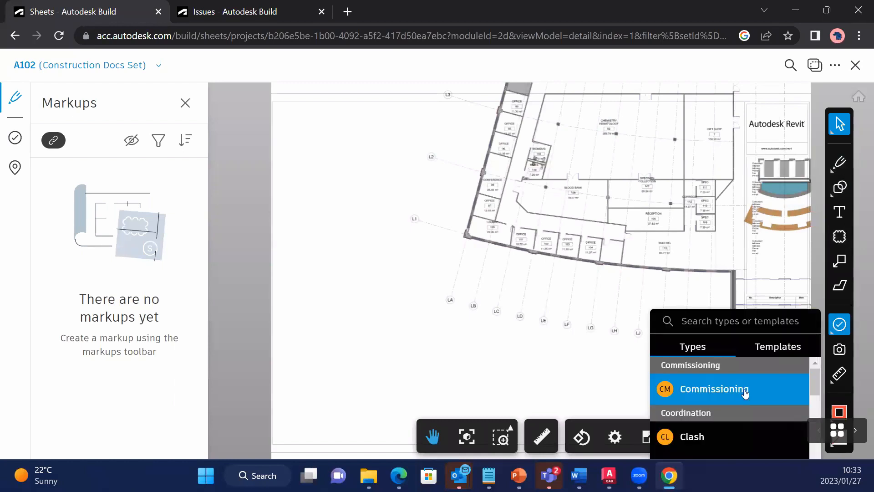
left_click(829, 346)
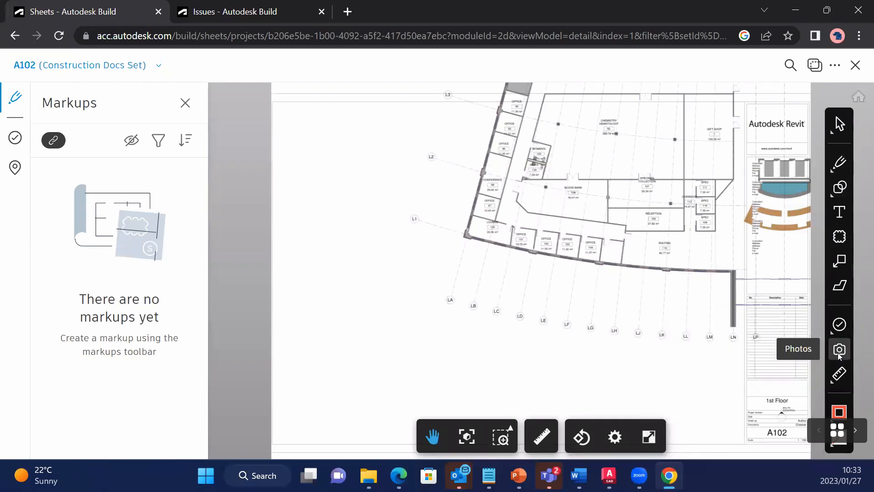
Place a photo markup in the corner room near grid line L1 on sheet A102 and check how to upload a photo reference.
left_click(839, 350)
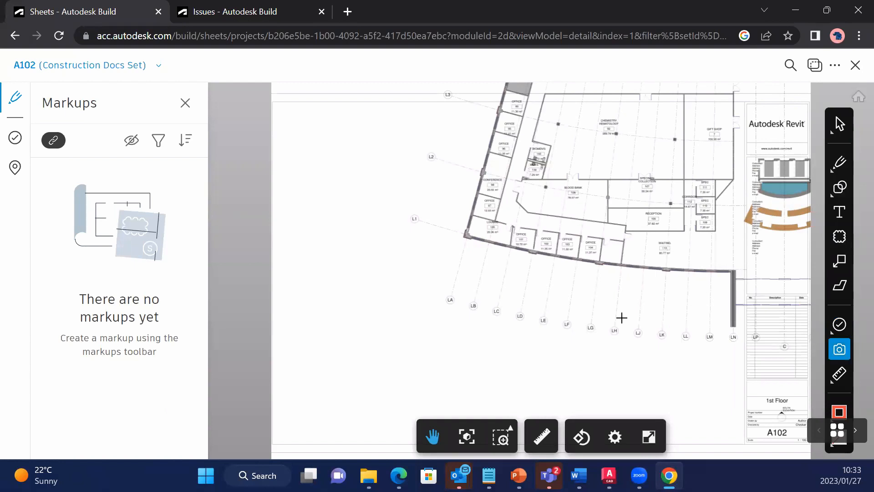
left_click(479, 229)
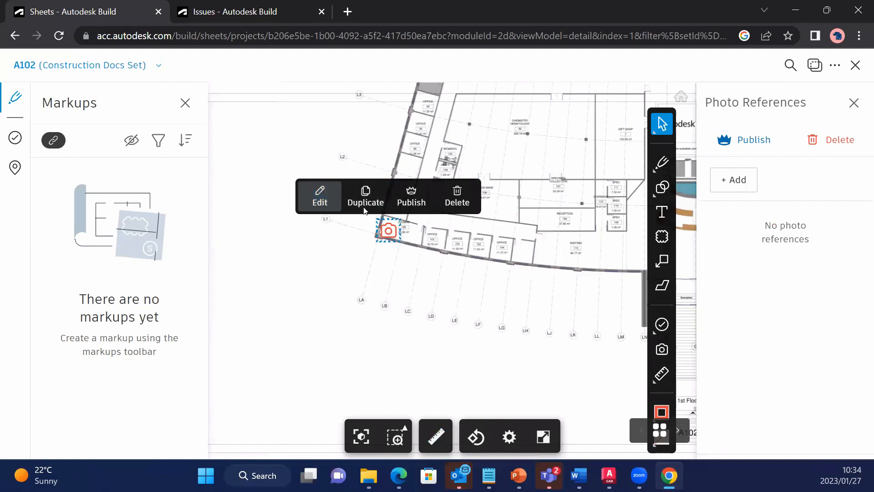
left_click(738, 182)
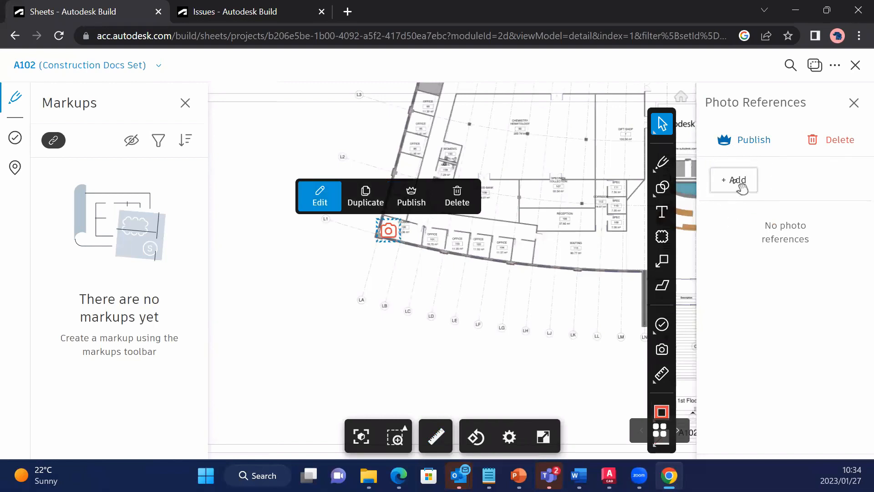
left_click(739, 181)
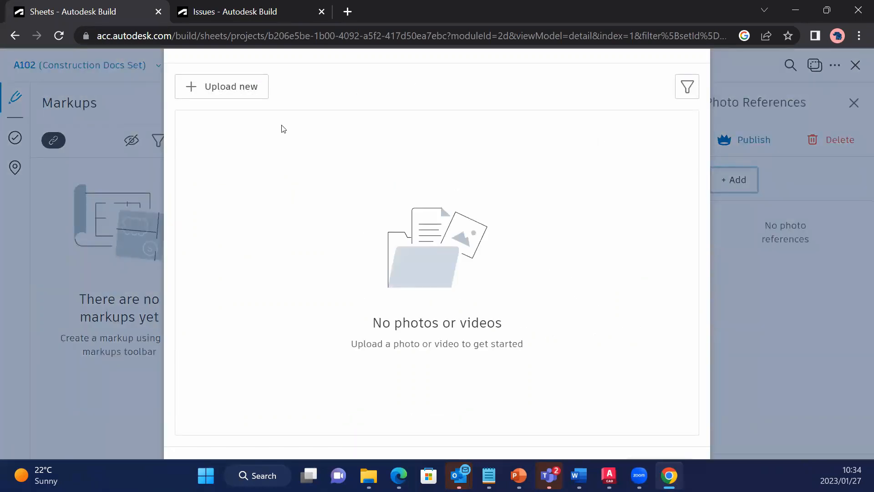
left_click(238, 91)
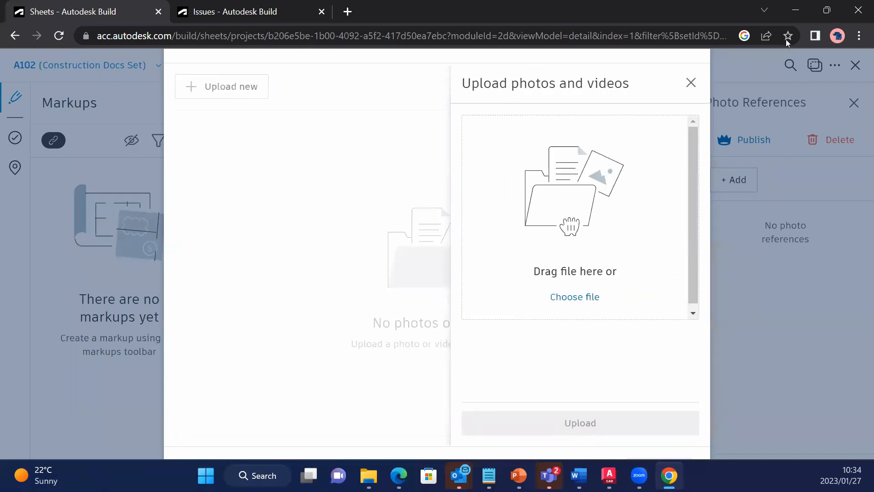
left_click(691, 83)
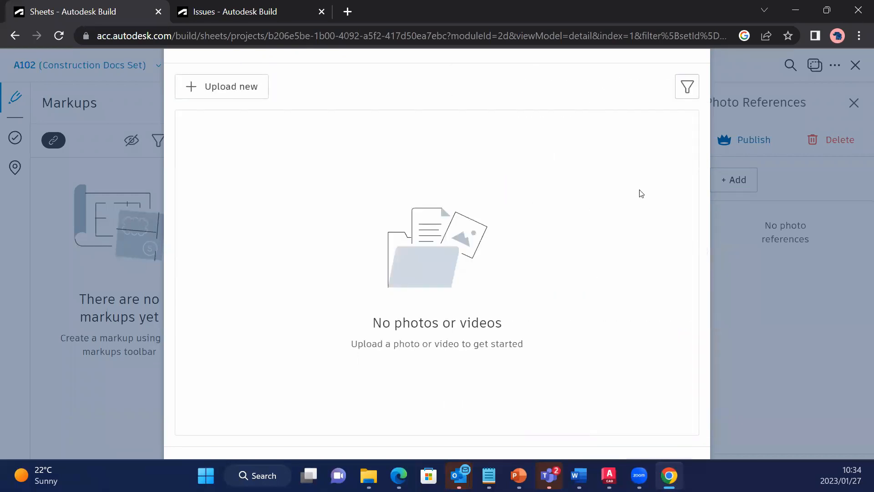